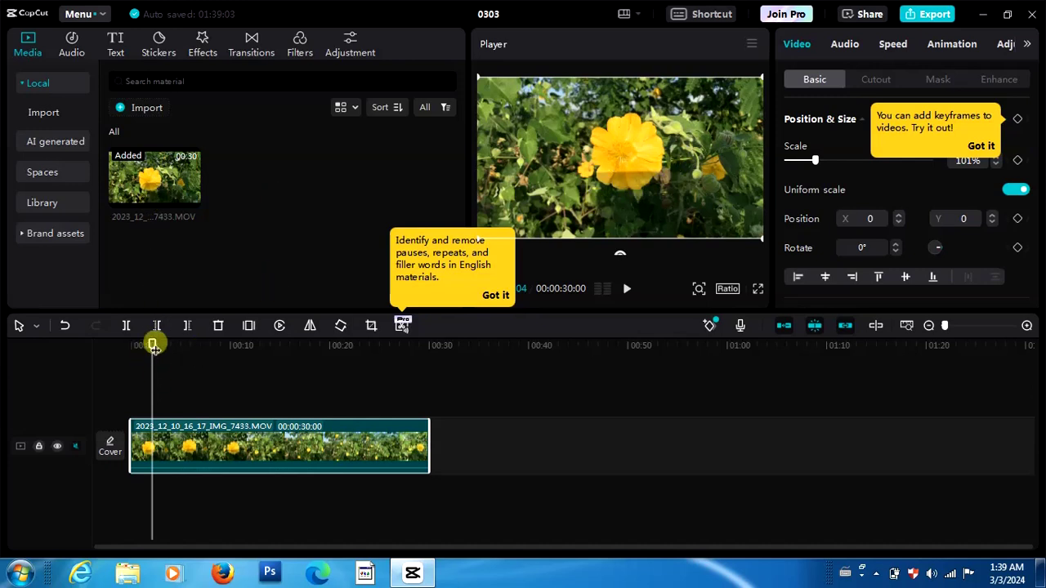
Return the playhead to 00:00 and bring up the canvas Ratio presets
{"action": "left_click_drag", "start_coordinate": [152, 346], "coordinate": [110, 350]}
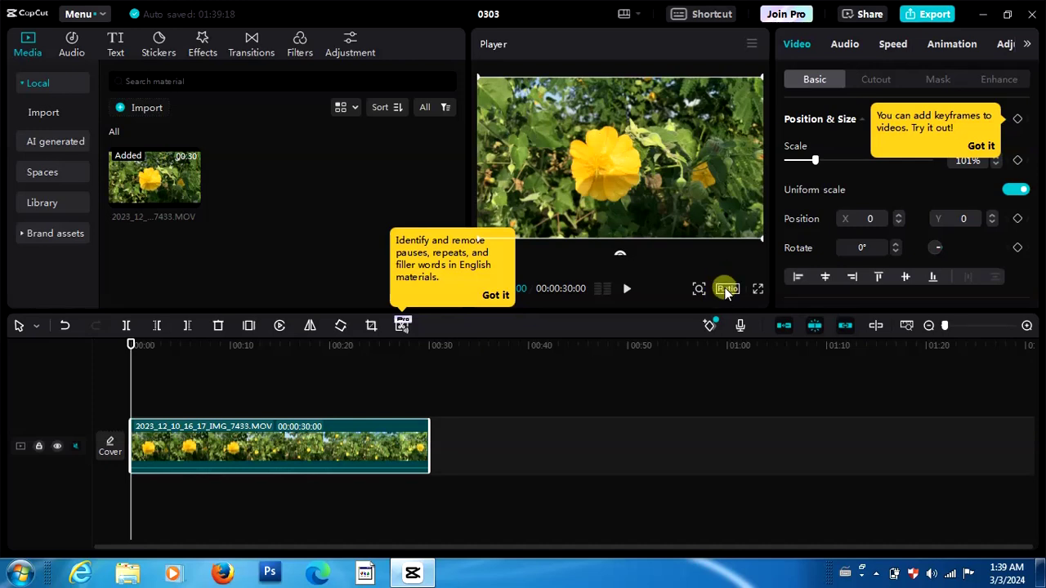
{"action": "left_click", "coordinate": [727, 290]}
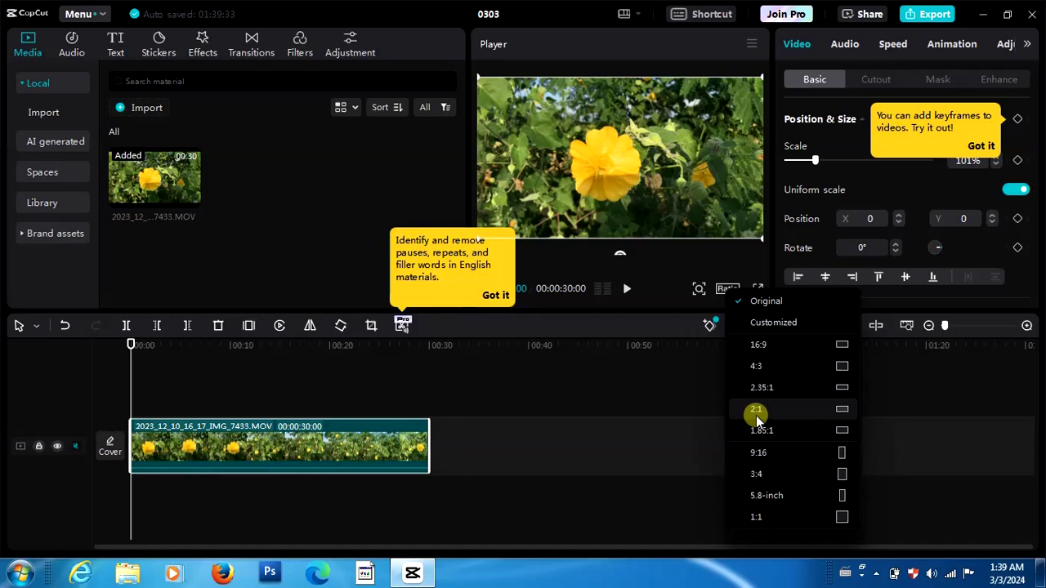
Reopen the Ratio presets list under the player, leaving Original applied
{"action": "left_click", "coordinate": [728, 291]}
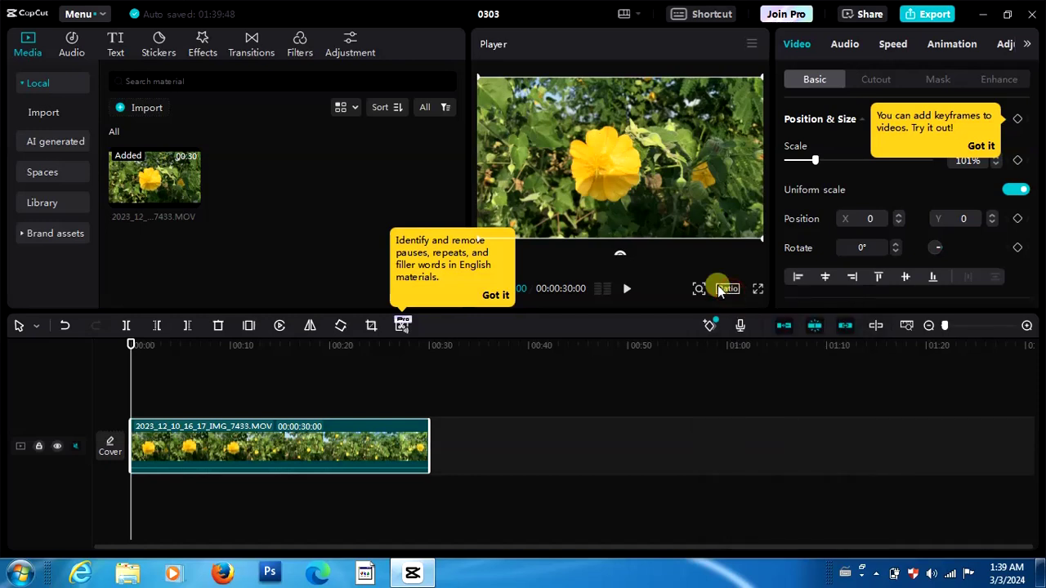
{"action": "left_click", "coordinate": [727, 290]}
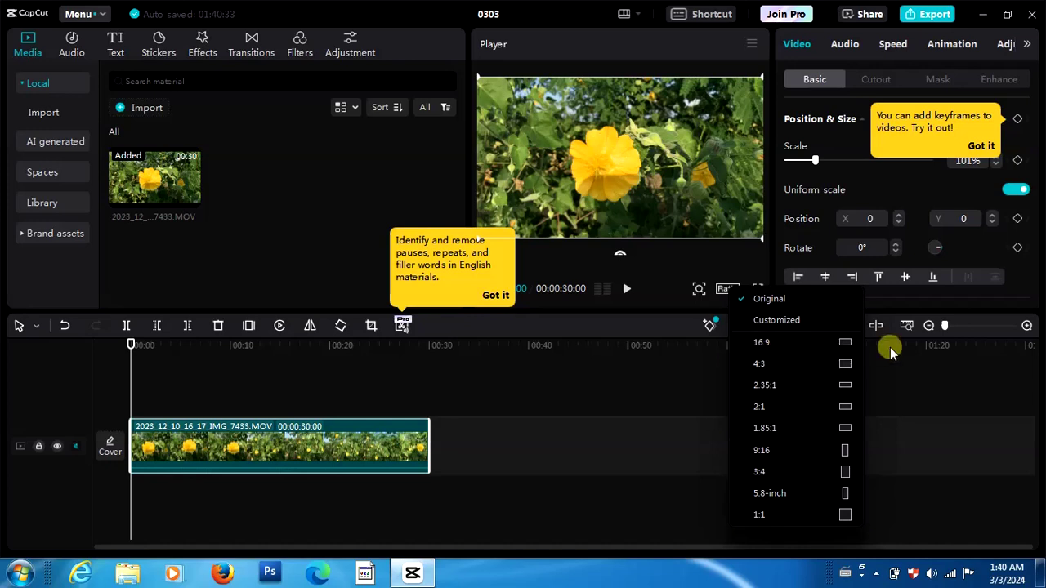
Try 16:9, then set the canvas aspect ratio to 4:3
{"action": "left_click", "coordinate": [793, 343]}
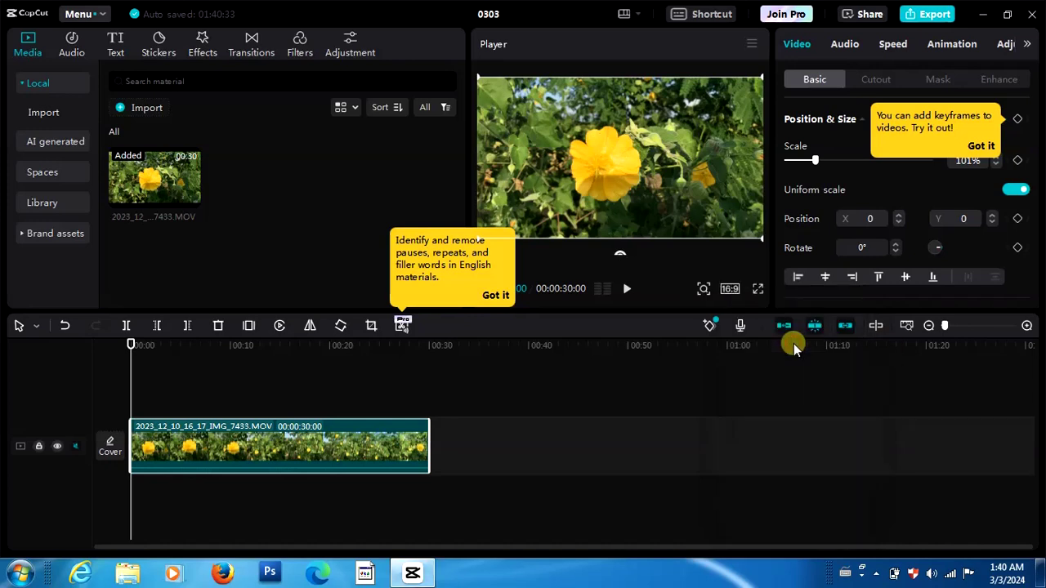
{"action": "left_click", "coordinate": [728, 290]}
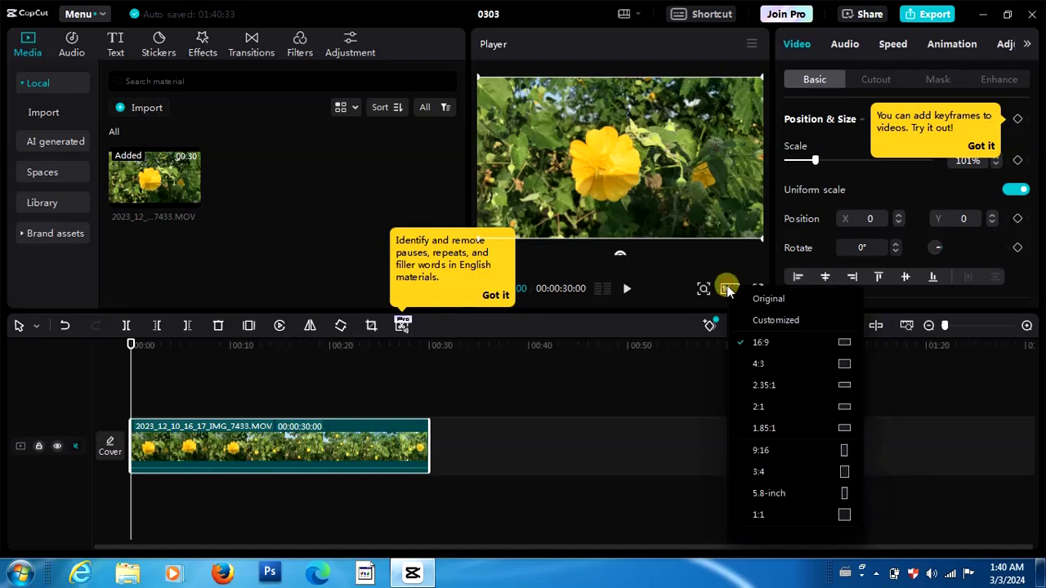
{"action": "left_click", "coordinate": [764, 366]}
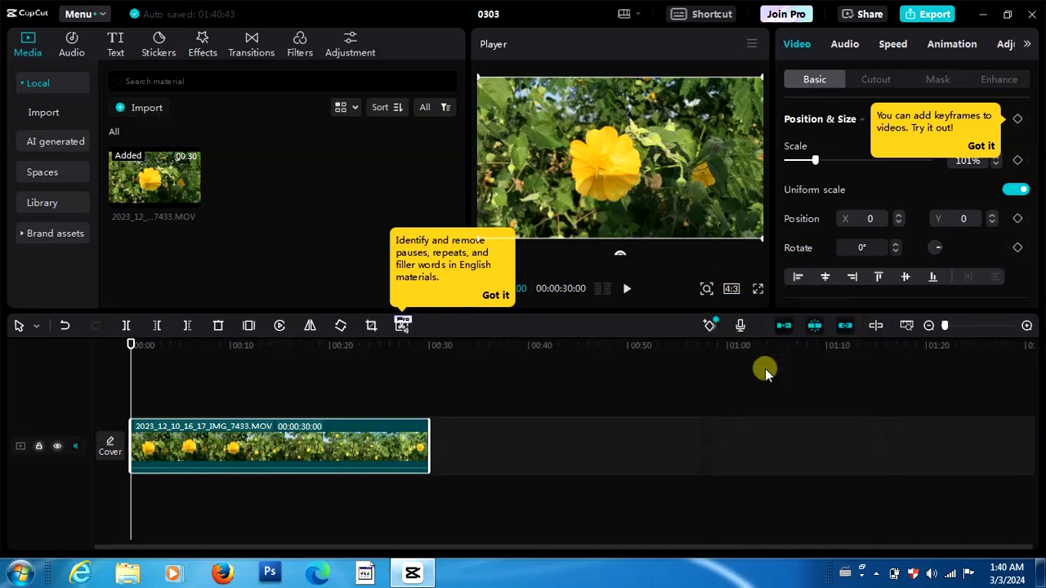
{"action": "left_click", "coordinate": [728, 290]}
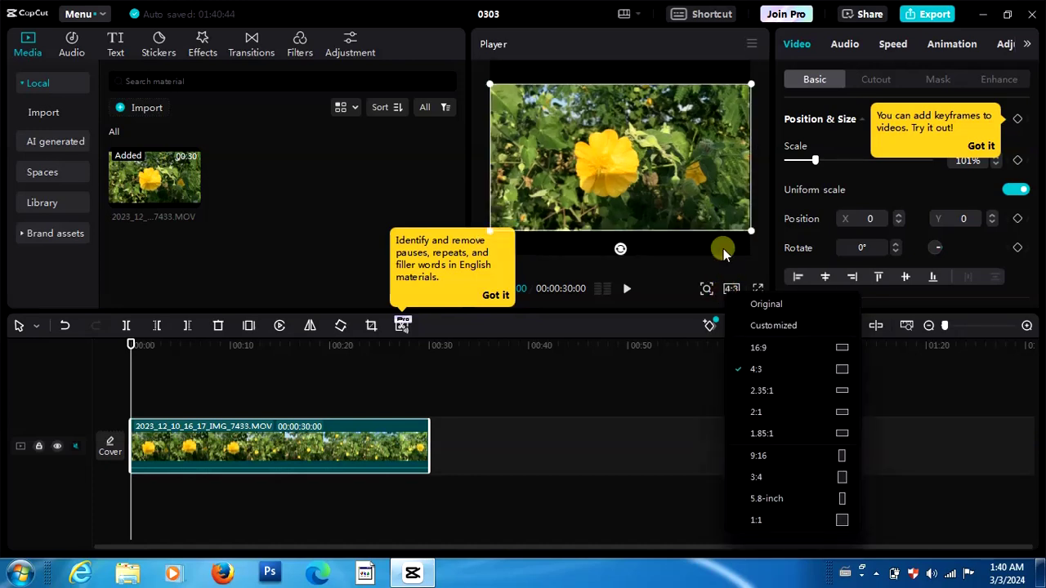
{"action": "left_click", "coordinate": [723, 238]}
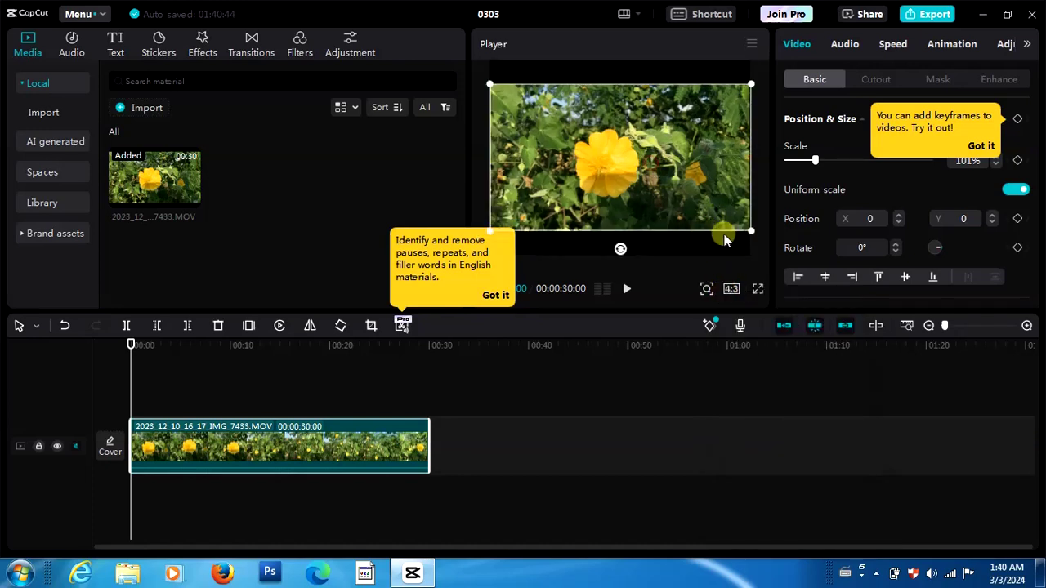
{"action": "left_click", "coordinate": [730, 291]}
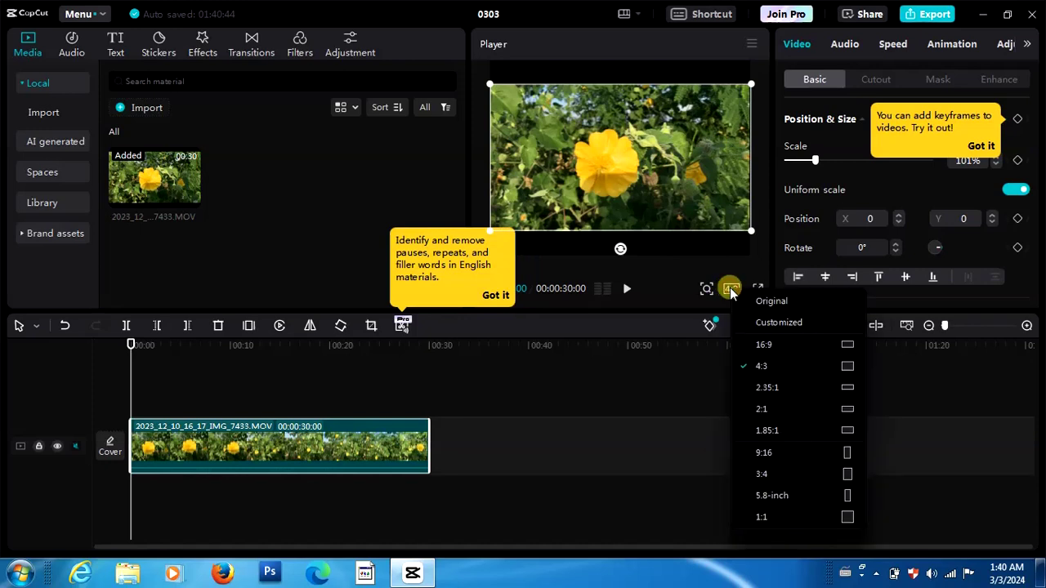
{"action": "left_click", "coordinate": [761, 366]}
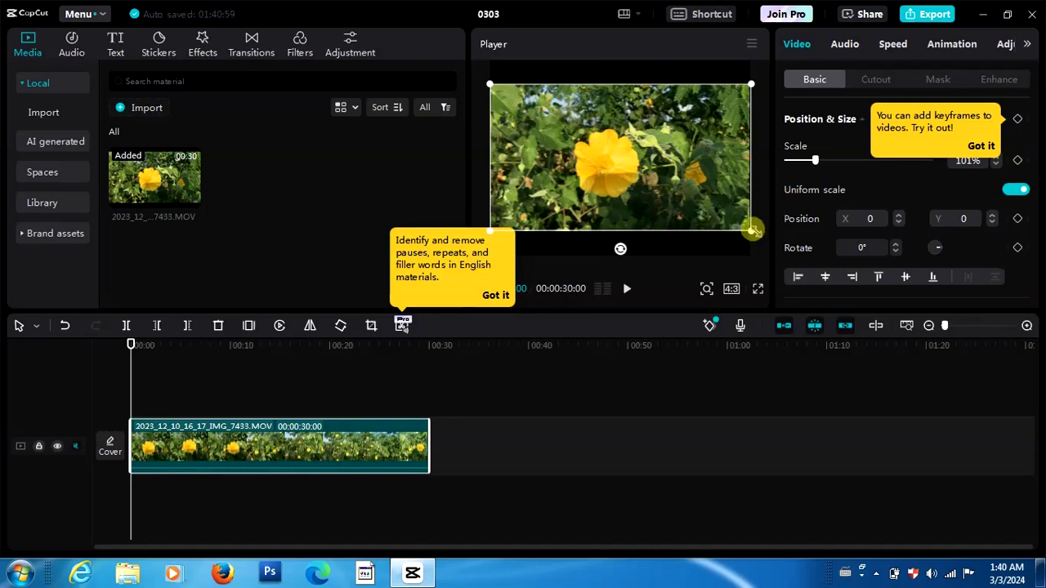
Resize the clip by its corner handle, then return it to 100% scale
{"action": "left_click_drag", "start_coordinate": [752, 230], "coordinate": [793, 271]}
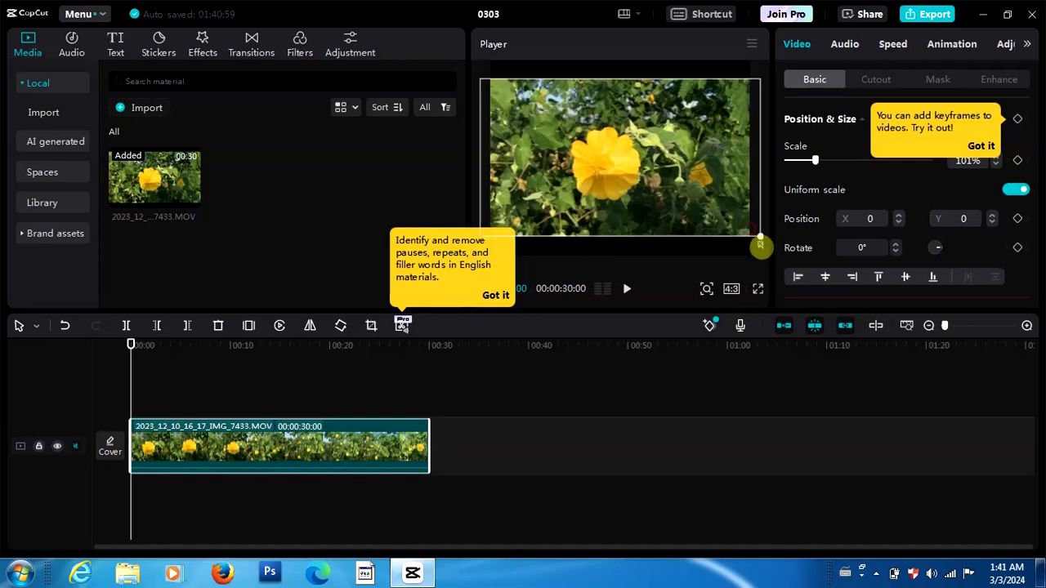
{"action": "left_click", "coordinate": [800, 278]}
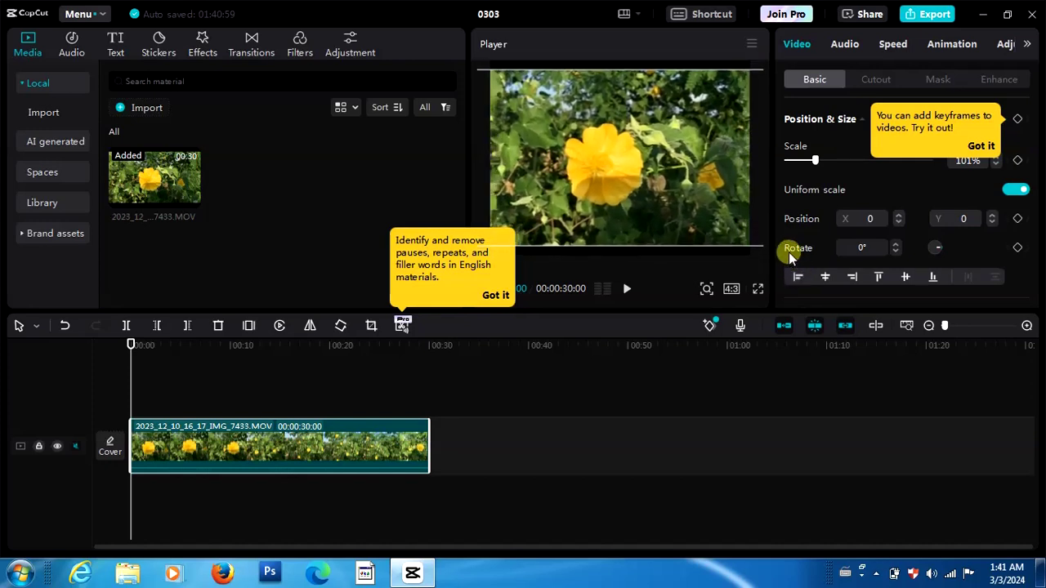
{"action": "left_click_drag", "start_coordinate": [766, 237], "coordinate": [758, 223]}
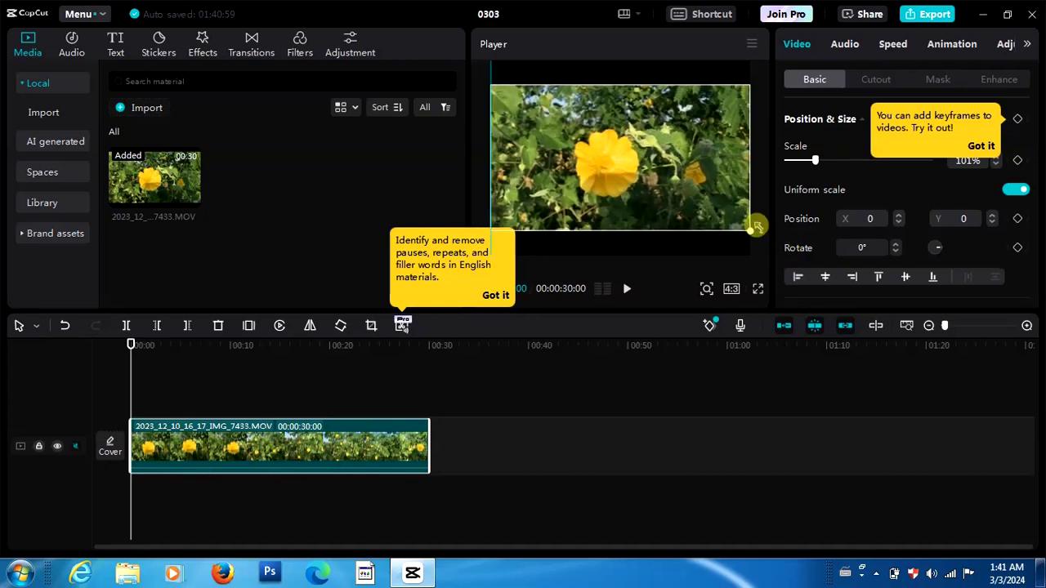
{"action": "left_click", "coordinate": [731, 288]}
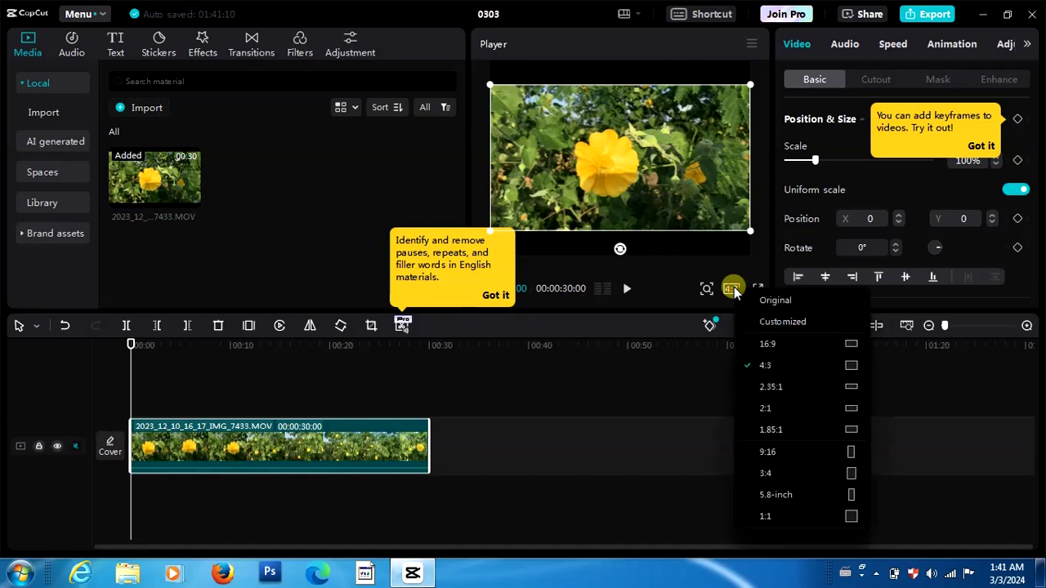
Switch the canvas to 2.35:1 and enlarge the clip, then settle it at 101% scale
{"action": "left_click", "coordinate": [771, 389]}
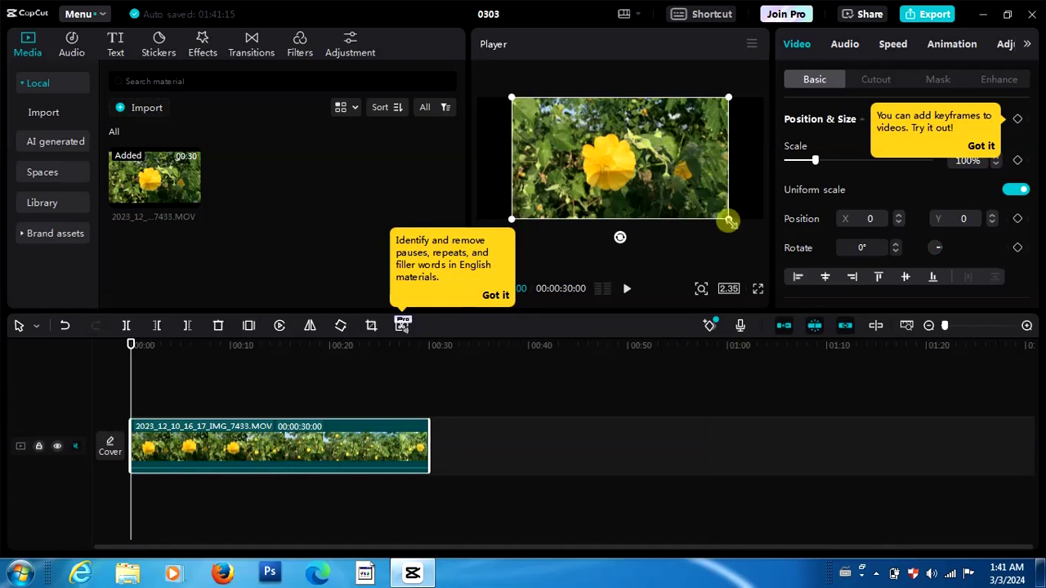
{"action": "left_click_drag", "start_coordinate": [728, 218], "coordinate": [786, 239]}
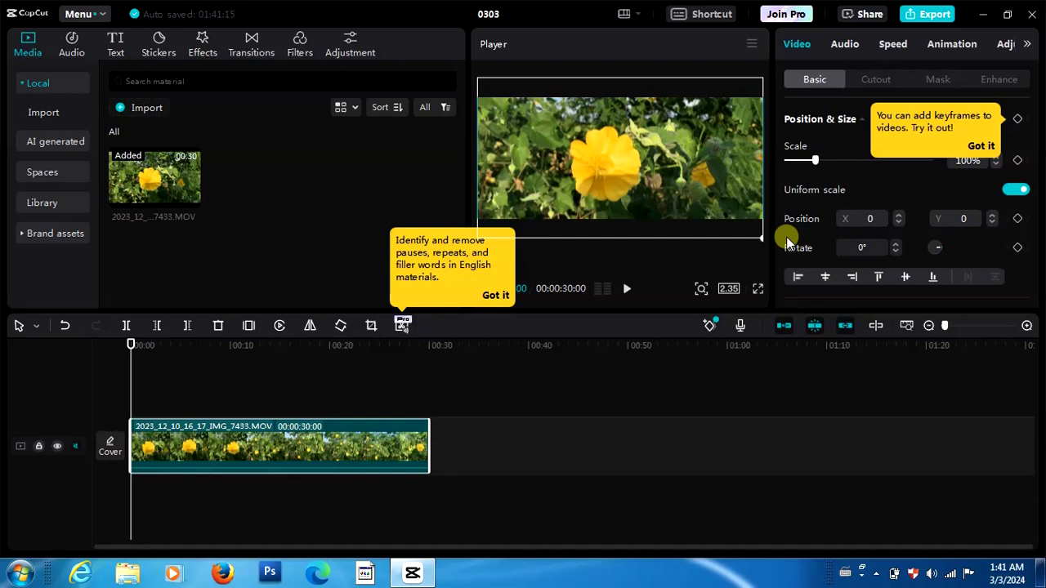
{"action": "left_click_drag", "start_coordinate": [786, 236], "coordinate": [743, 206]}
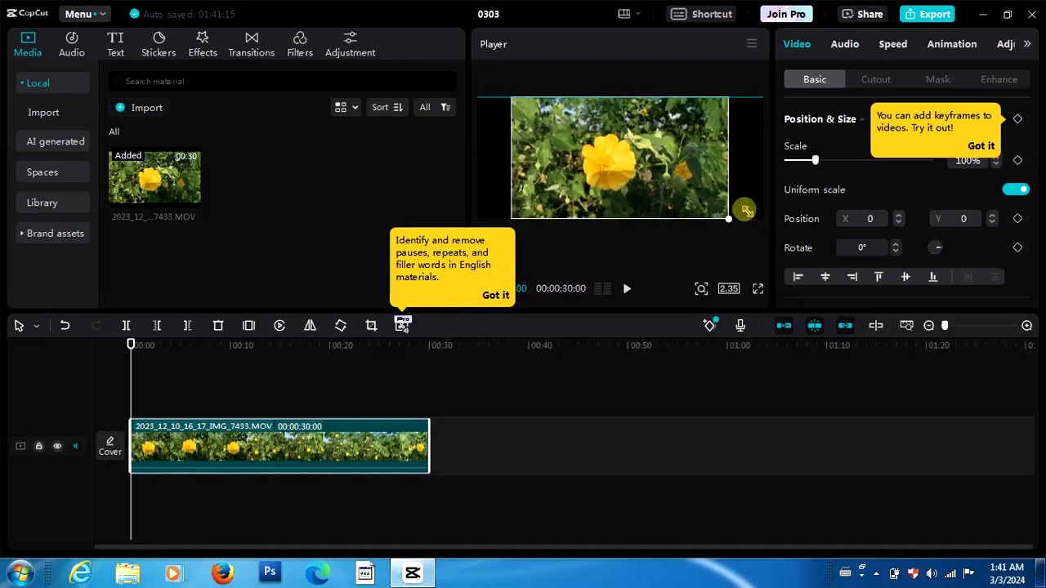
{"action": "left_click", "coordinate": [727, 290]}
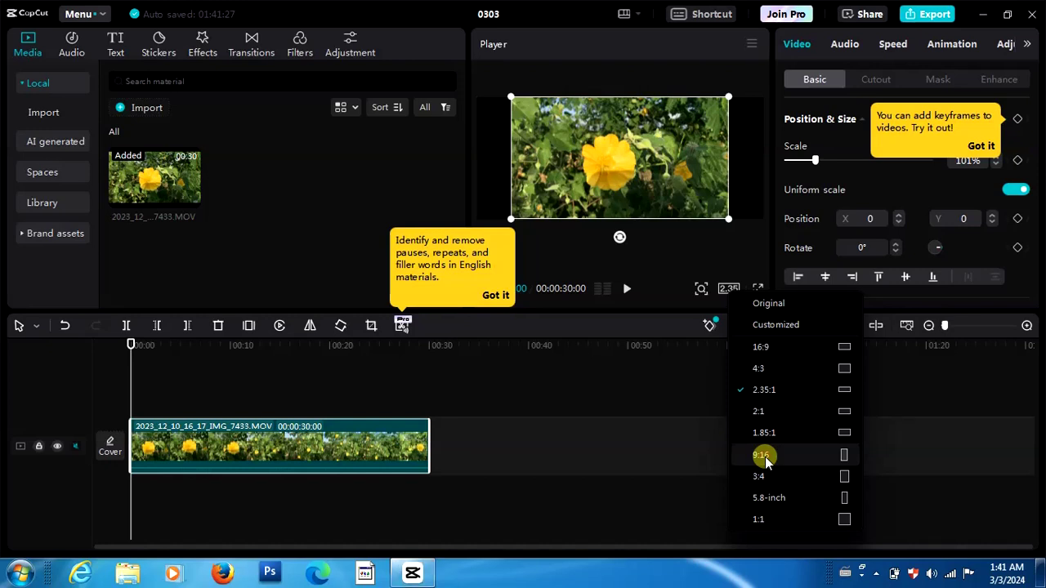
Switch to portrait 9:16 and enlarge the clip to 342% to fill the frame
{"action": "left_click", "coordinate": [761, 455]}
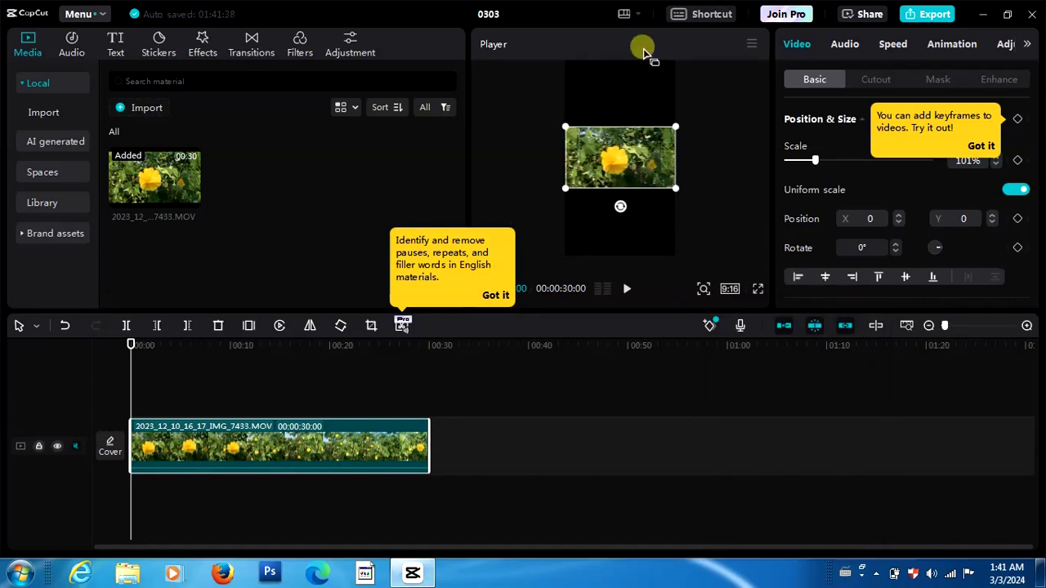
{"action": "left_click", "coordinate": [678, 188]}
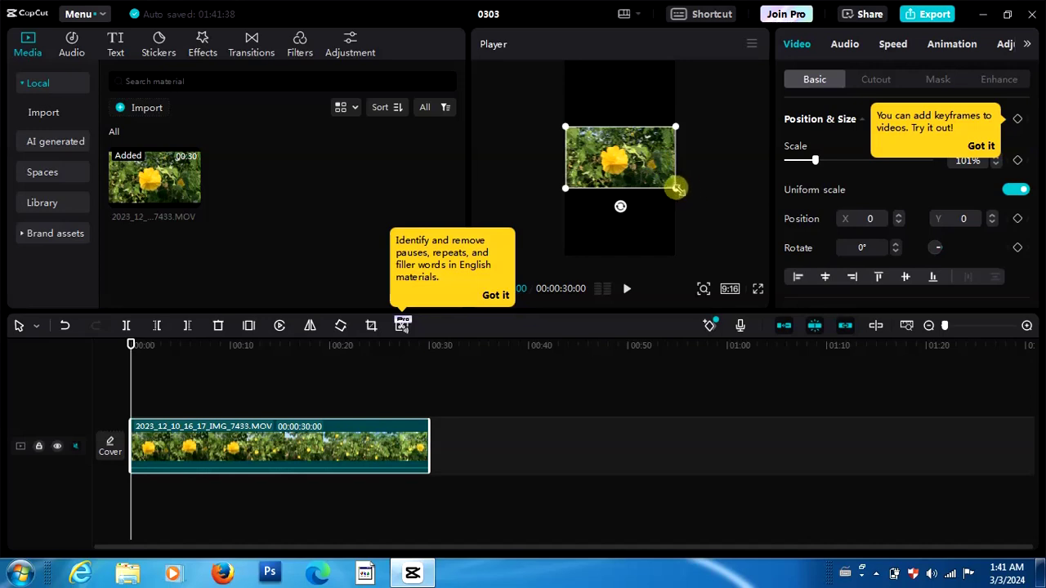
{"action": "mouse_move", "coordinate": [678, 188]}
{"action": "left_mouse_down"}
{"action": "mouse_move", "coordinate": [688, 218]}
{"action": "mouse_move", "coordinate": [785, 309]}
{"action": "left_mouse_up"}
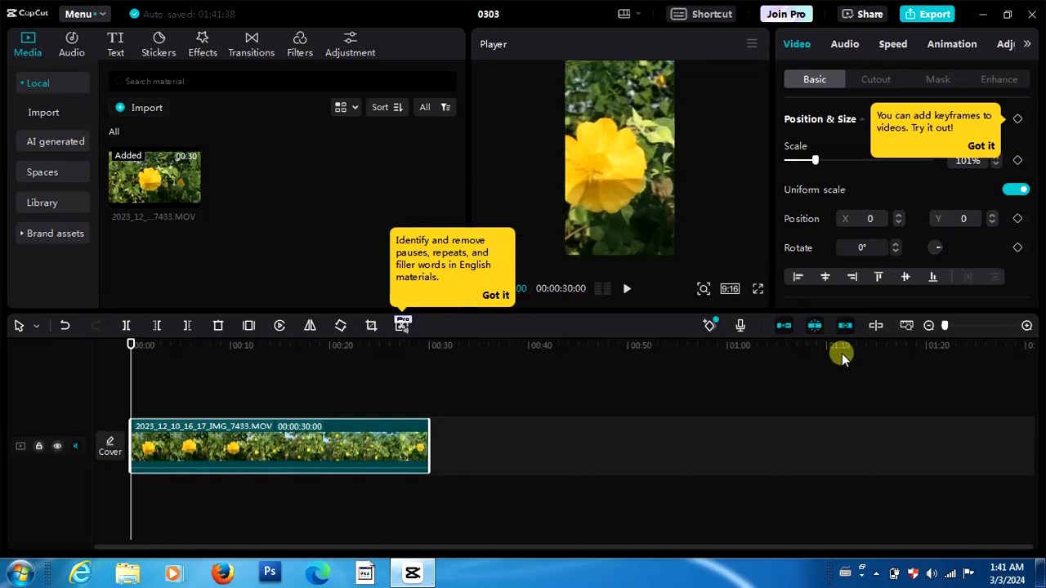
{"action": "left_click_drag", "start_coordinate": [841, 352], "coordinate": [844, 357]}
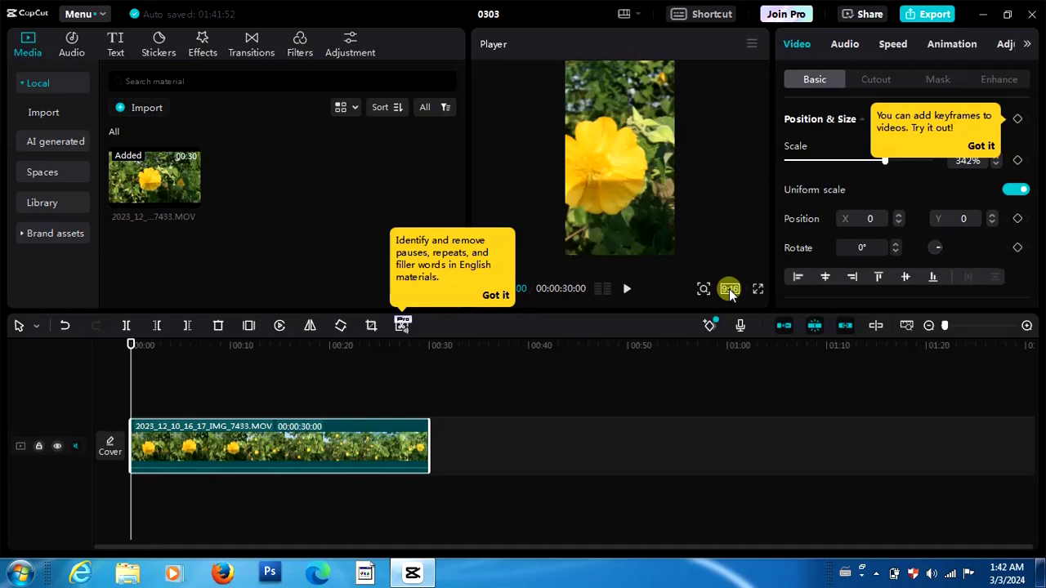
Try 3:4, return to 2.35:1, then shrink the clip to 105% and centre it
{"action": "left_click", "coordinate": [728, 288]}
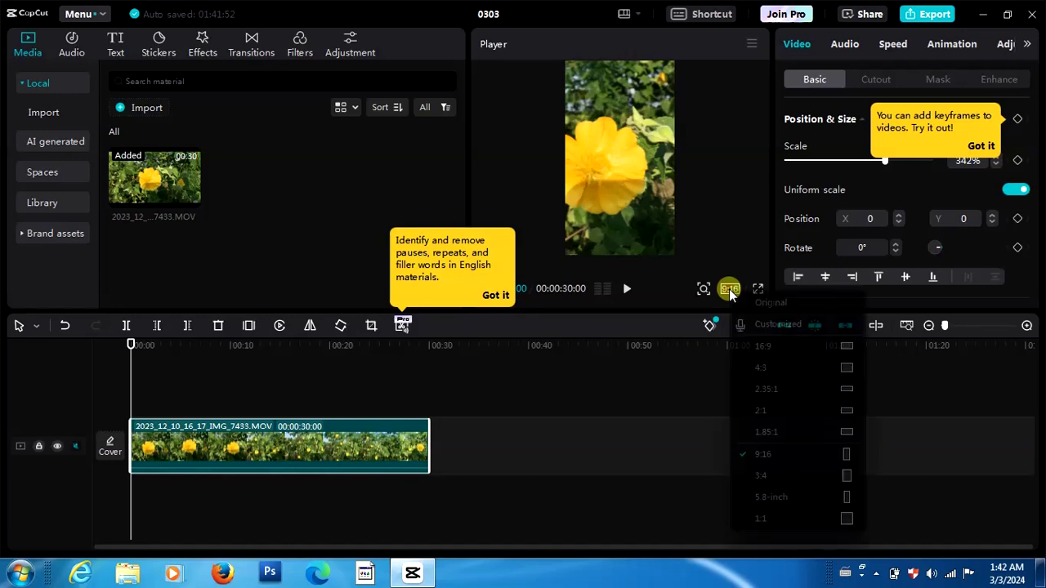
{"action": "left_click", "coordinate": [767, 476]}
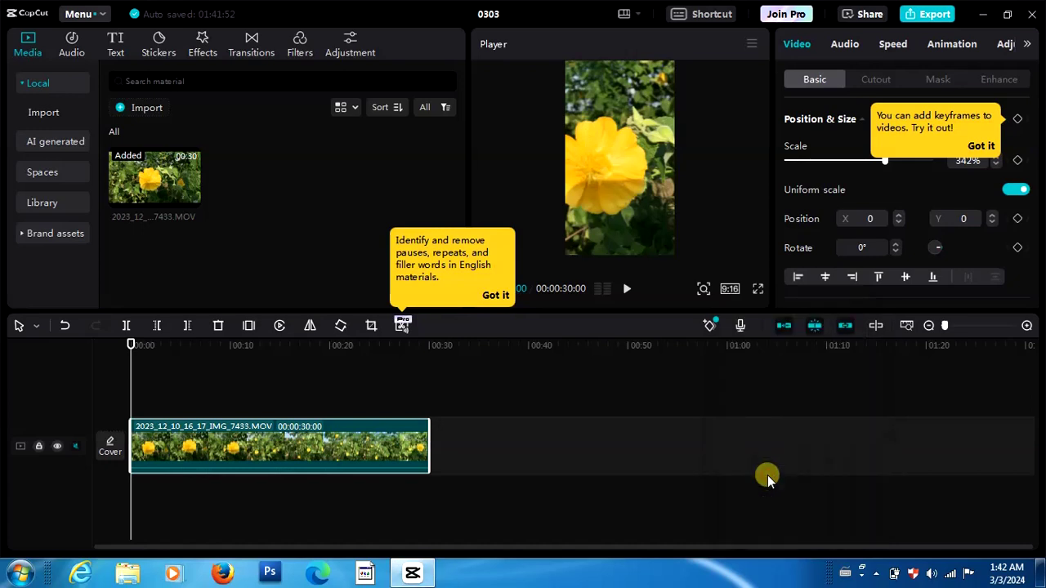
{"action": "left_click", "coordinate": [732, 288]}
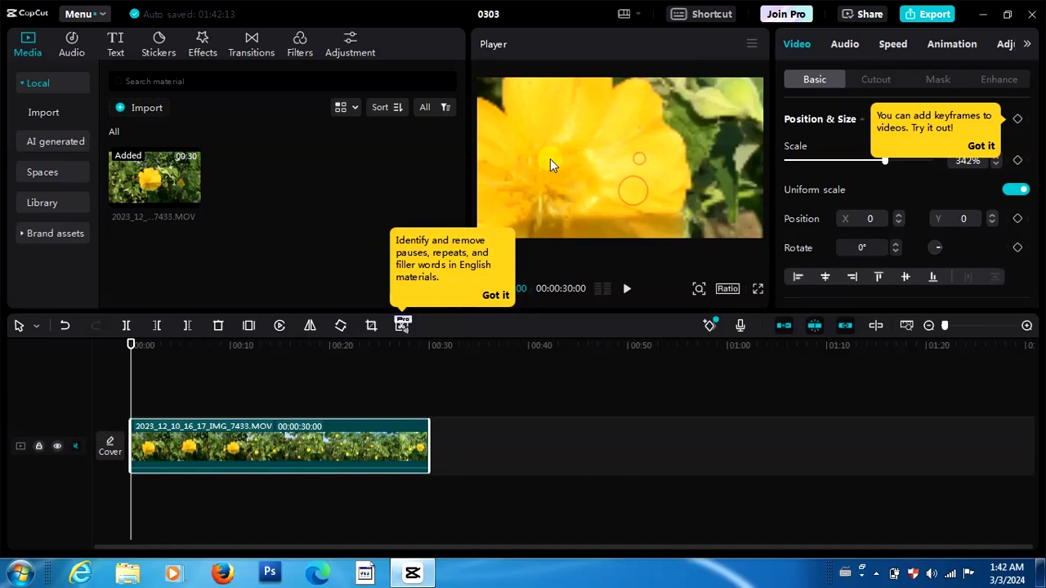
{"action": "left_click_drag", "start_coordinate": [743, 257], "coordinate": [636, 193]}
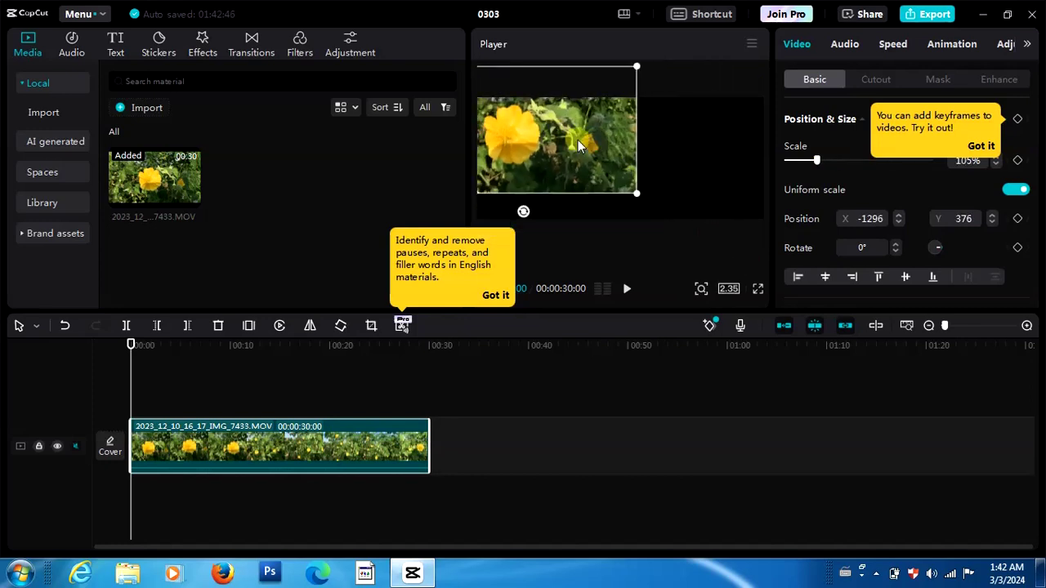
{"action": "left_click_drag", "start_coordinate": [578, 140], "coordinate": [654, 164]}
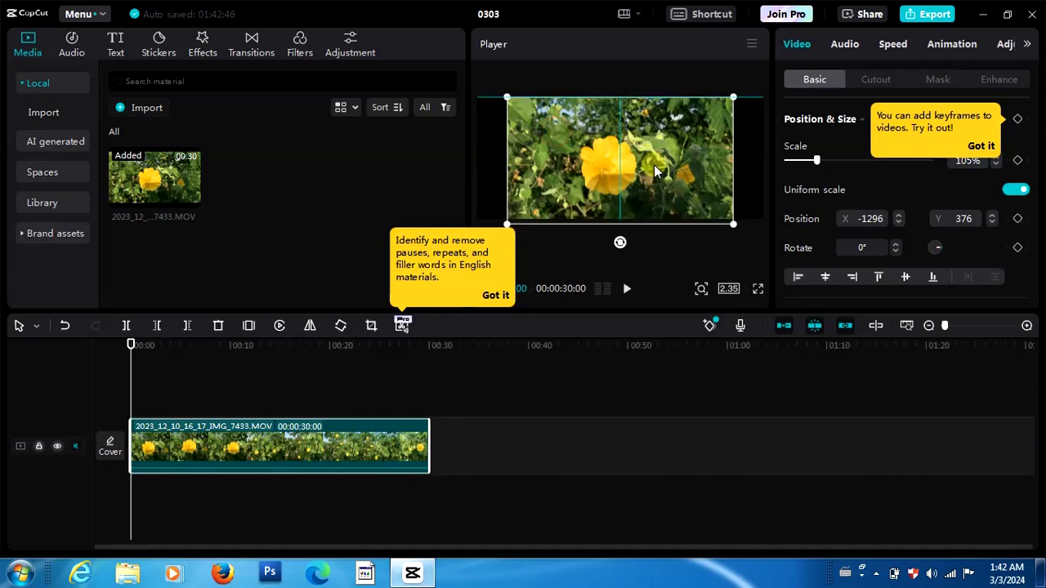
Restore the Original ratio and fit the clip at 104% scale, positioned at X -59, Y 31
{"action": "left_click", "coordinate": [728, 288]}
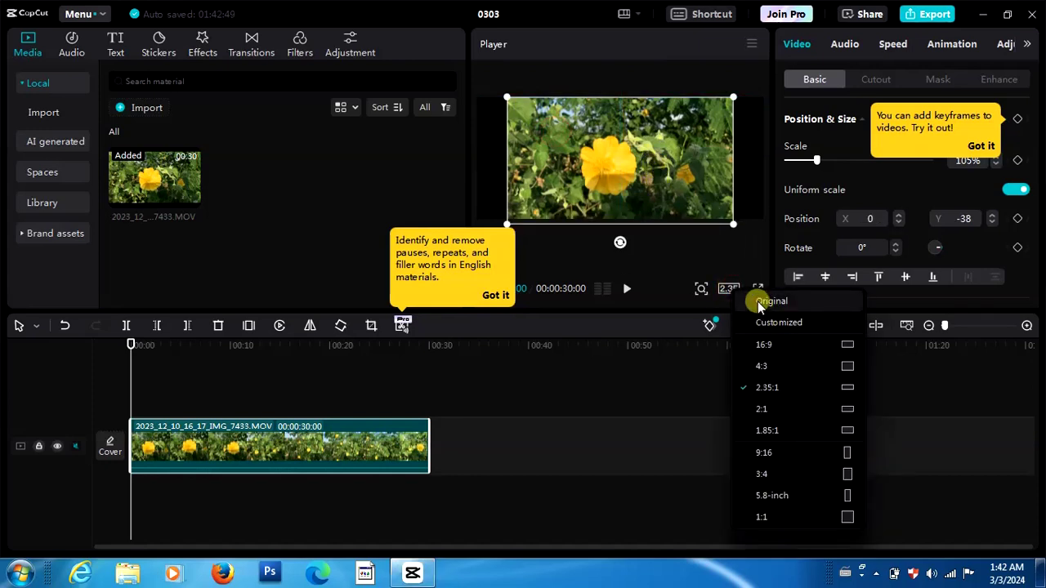
{"action": "left_click", "coordinate": [760, 302]}
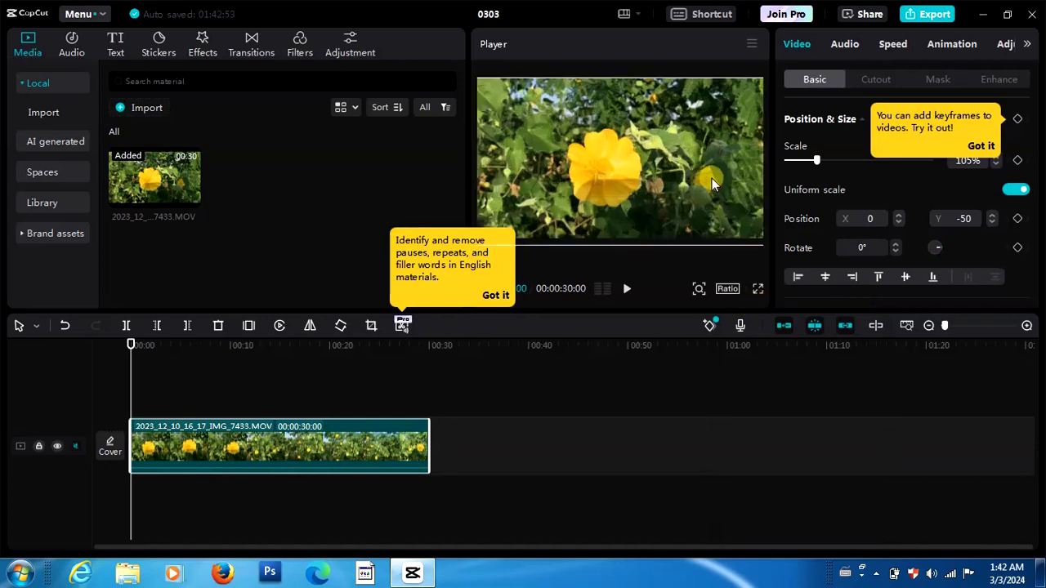
{"action": "mouse_move", "coordinate": [712, 178]}
{"action": "left_mouse_down"}
{"action": "mouse_move", "coordinate": [732, 223]}
{"action": "mouse_move", "coordinate": [696, 226]}
{"action": "left_mouse_up"}
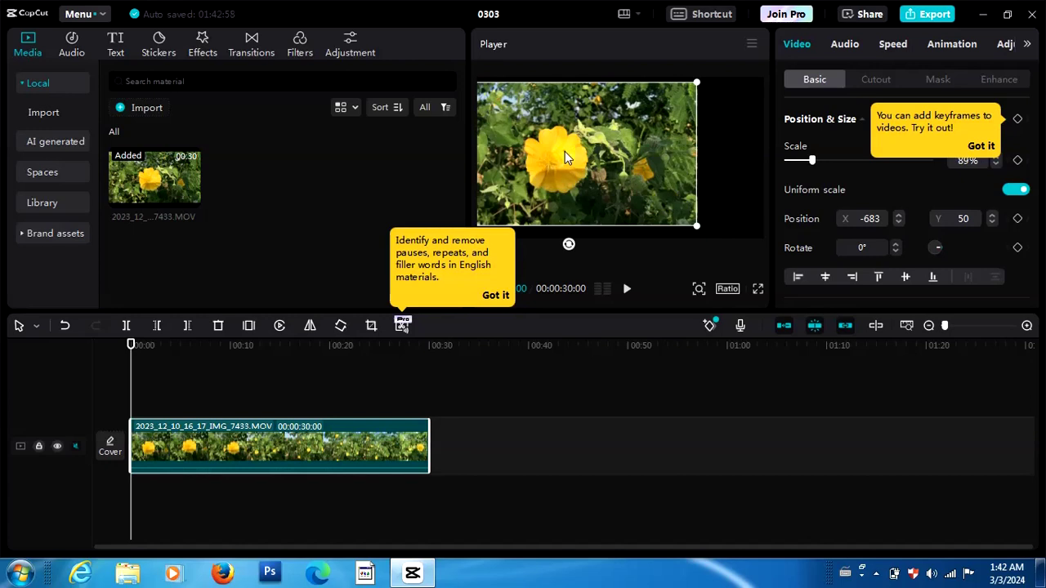
{"action": "mouse_move", "coordinate": [565, 157]}
{"action": "left_mouse_down"}
{"action": "mouse_move", "coordinate": [626, 164]}
{"action": "mouse_move", "coordinate": [602, 157]}
{"action": "left_mouse_up"}
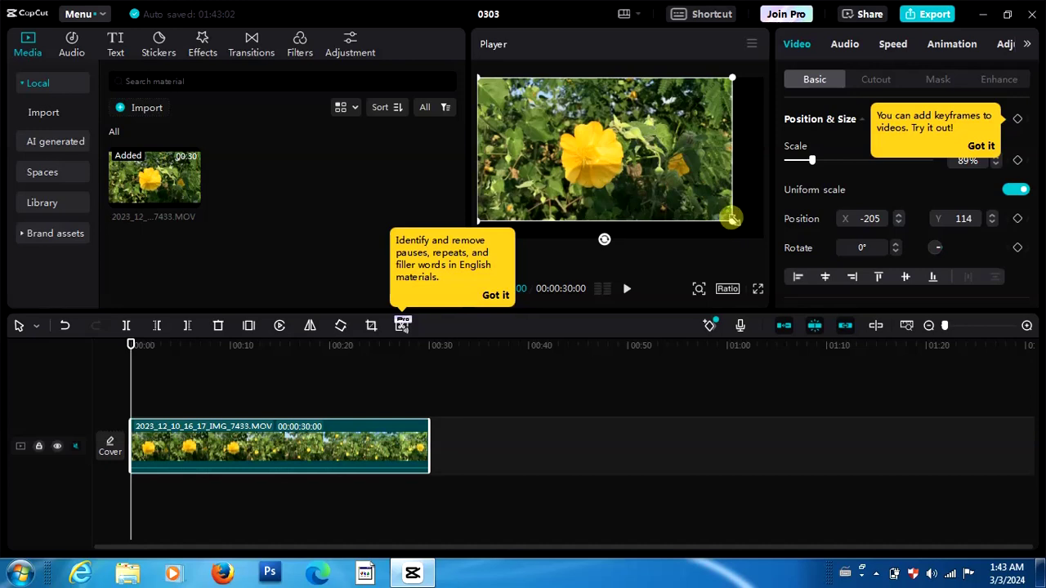
{"action": "mouse_move", "coordinate": [732, 218]}
{"action": "left_mouse_down"}
{"action": "mouse_move", "coordinate": [760, 243]}
{"action": "mouse_move", "coordinate": [664, 211]}
{"action": "left_mouse_up"}
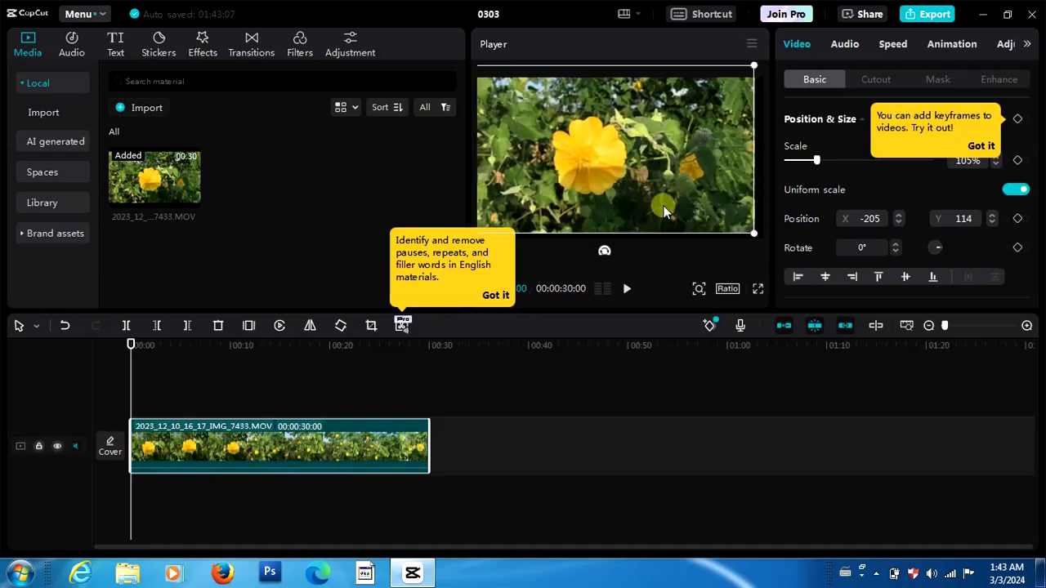
{"action": "key", "text": "space"}
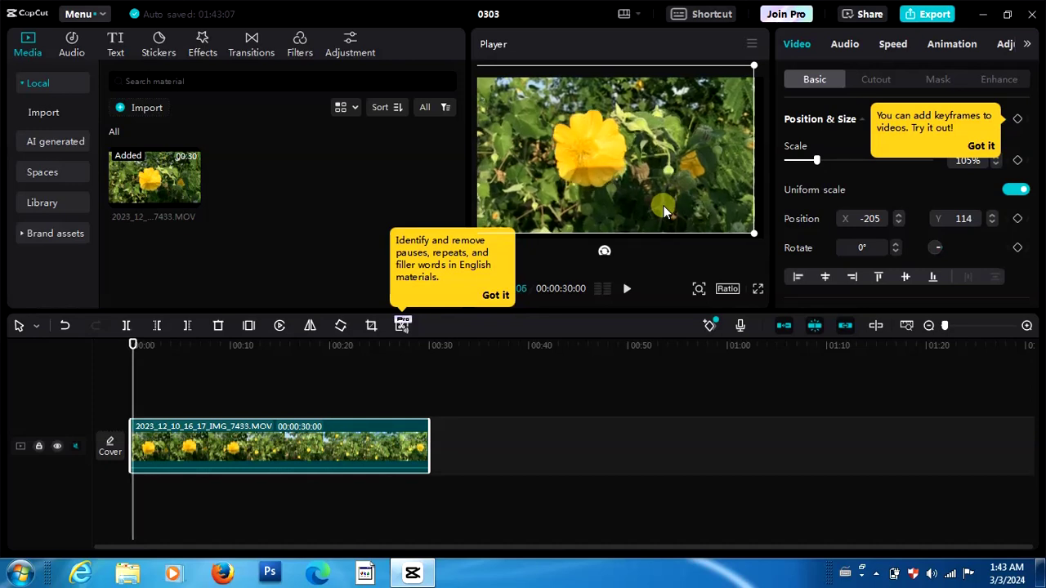
{"action": "left_click", "coordinate": [727, 288]}
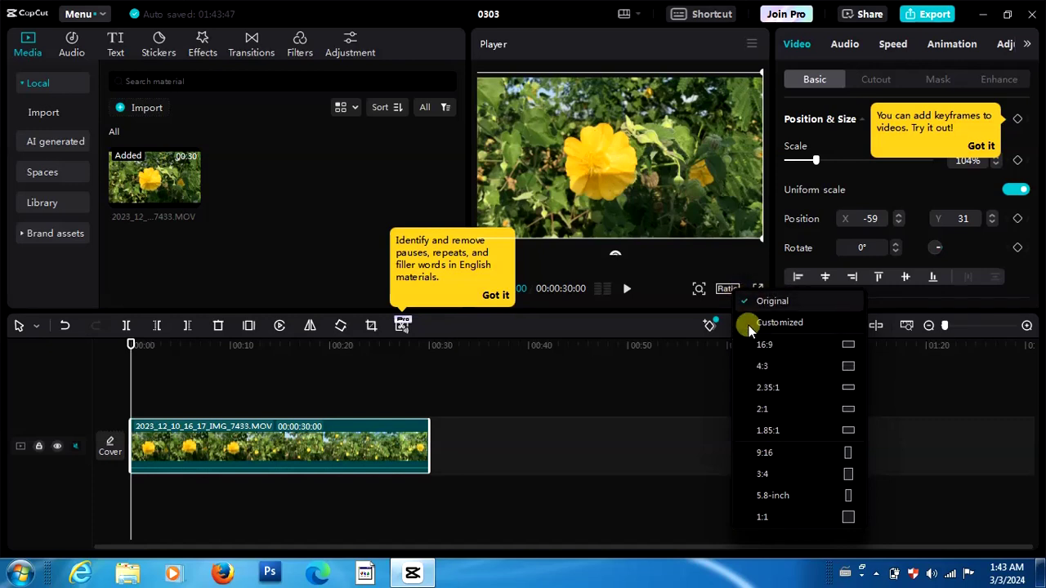
Open and close the Ratio list, keeping the flower clip on the Original ratio
{"action": "left_click", "coordinate": [746, 298]}
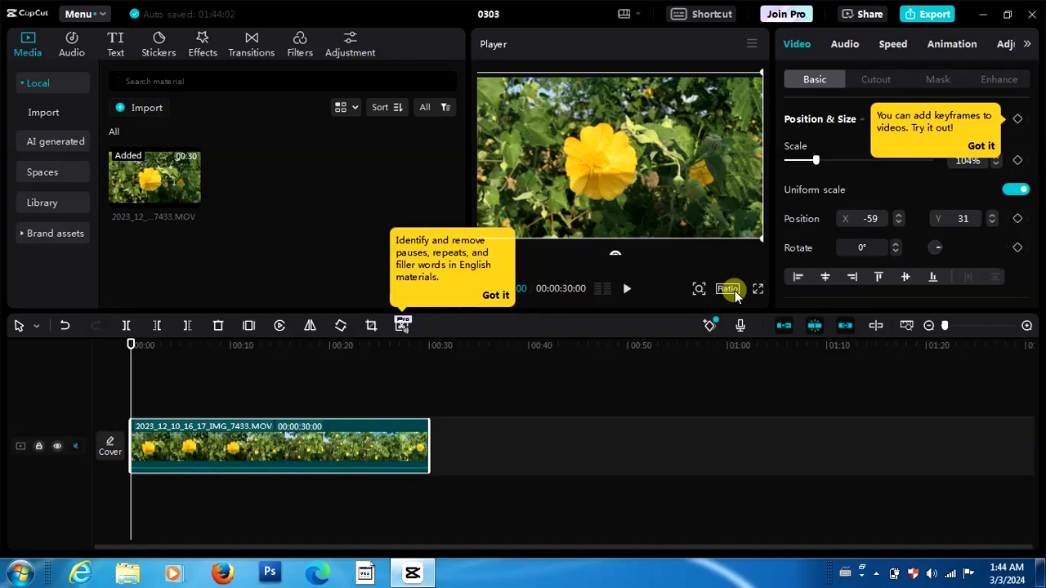
{"action": "left_click", "coordinate": [734, 291]}
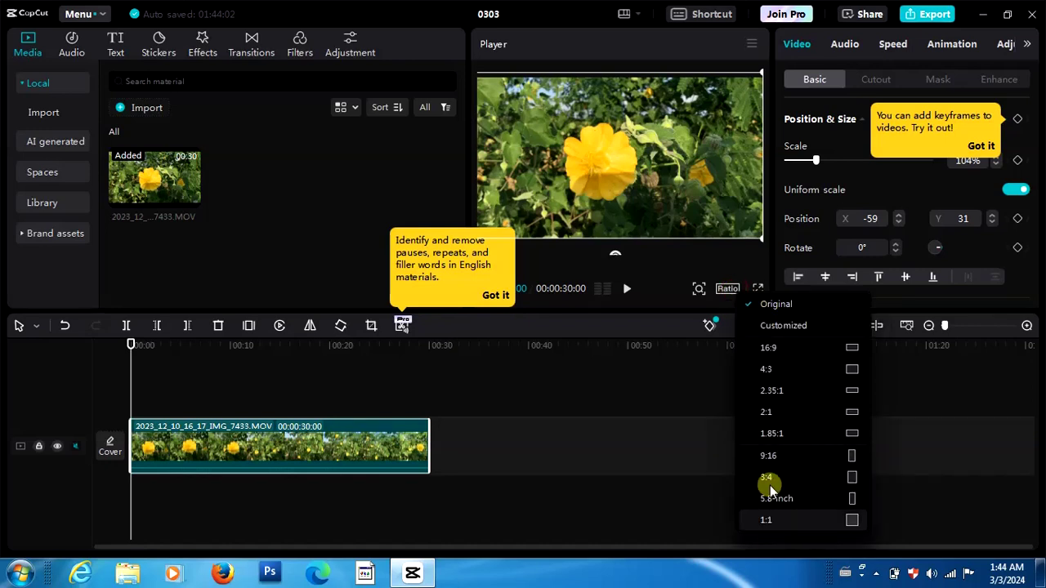
{"action": "left_click", "coordinate": [726, 289]}
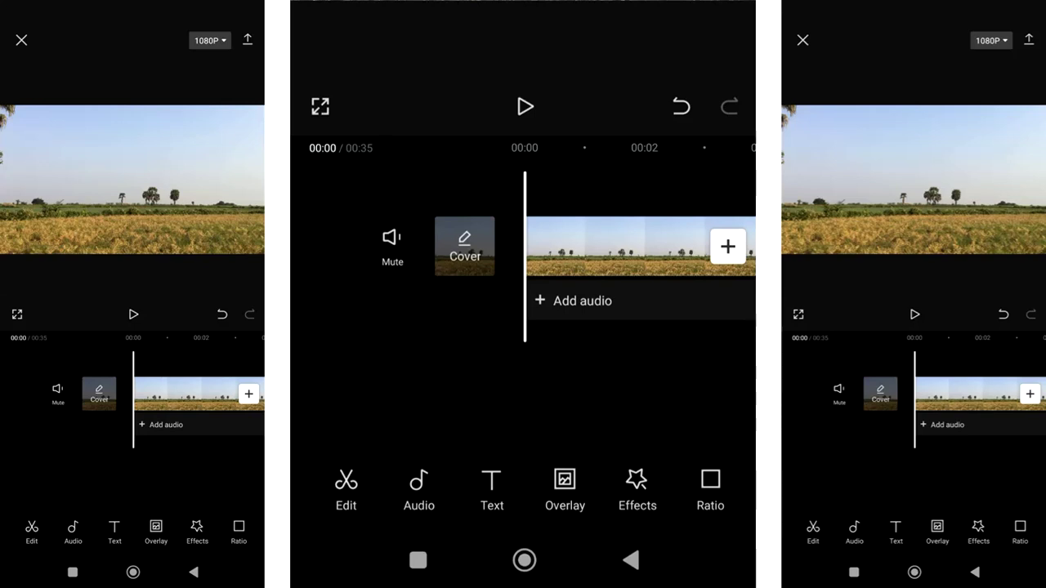
{"action": "left_click_drag", "start_coordinate": [654, 490], "coordinate": [351, 490]}
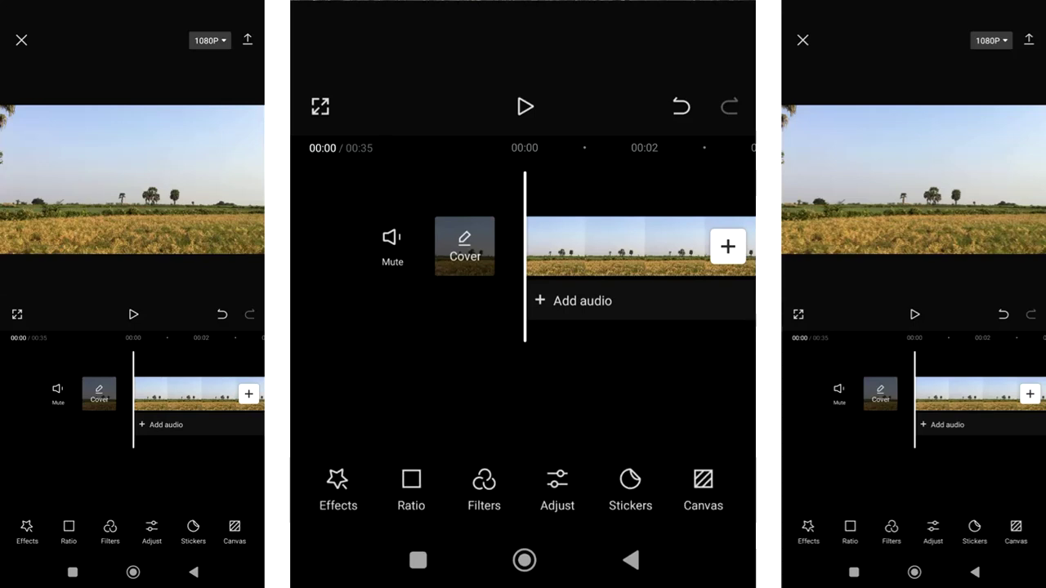
{"action": "left_click_drag", "start_coordinate": [368, 490], "coordinate": [621, 490]}
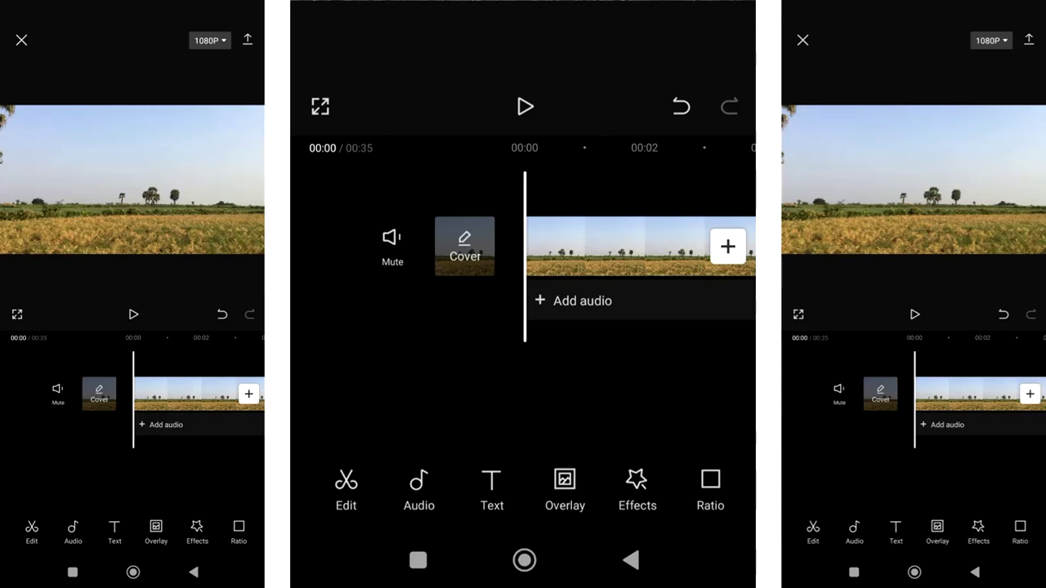
Preview the field clip in the 9:16, 1:1, 16:9 and 4:3 canvas ratios
{"action": "left_click", "coordinate": [710, 491]}
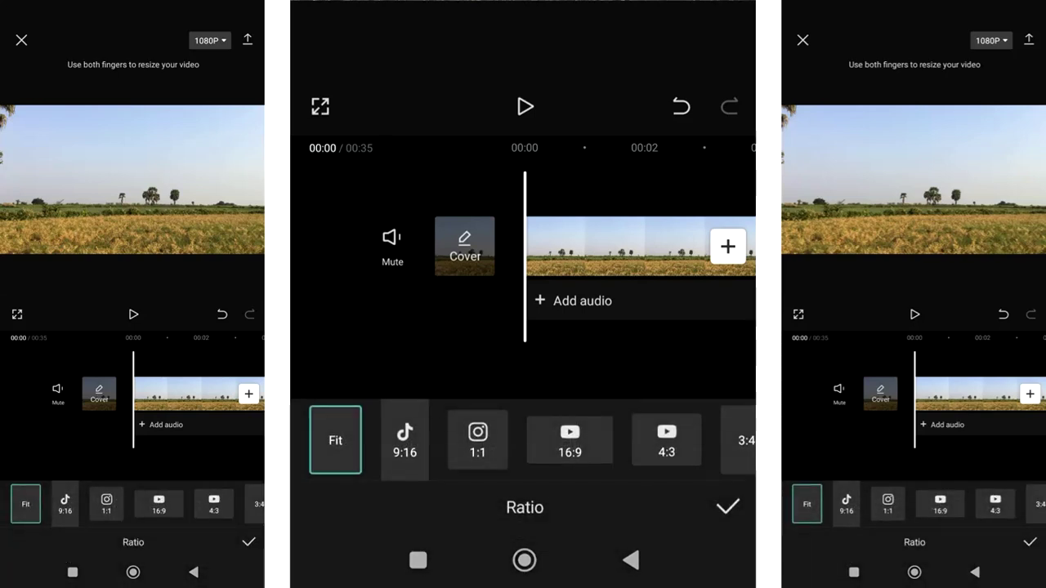
{"action": "left_click", "coordinate": [405, 440]}
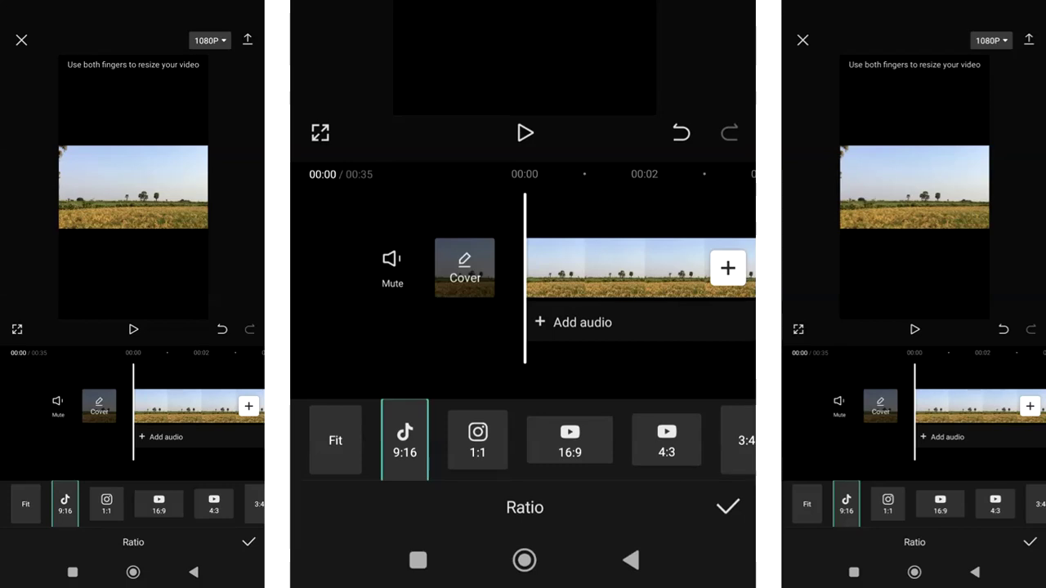
{"action": "left_click", "coordinate": [477, 441]}
{"action": "left_click", "coordinate": [569, 441]}
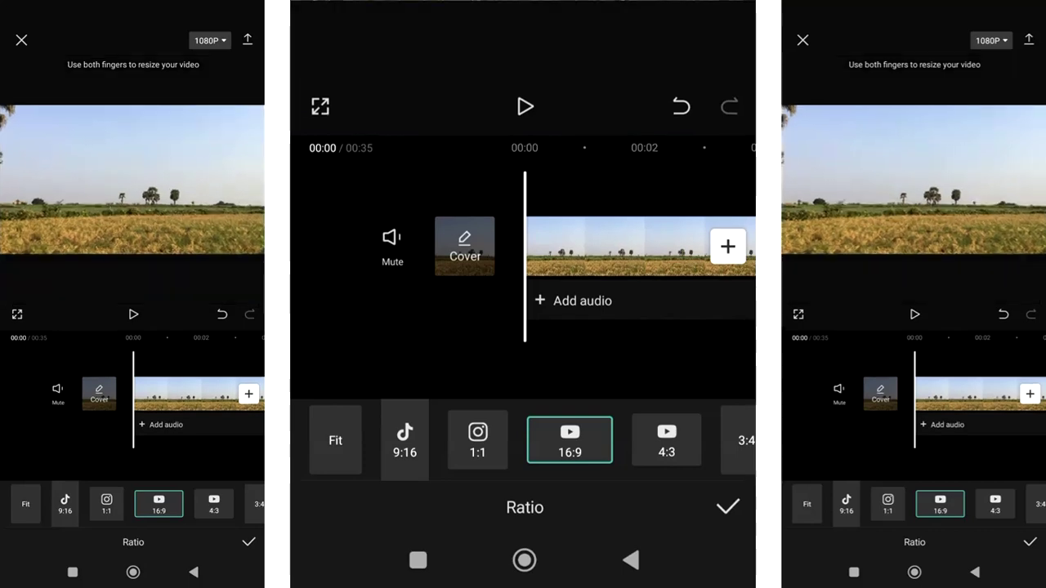
{"action": "left_click", "coordinate": [666, 441]}
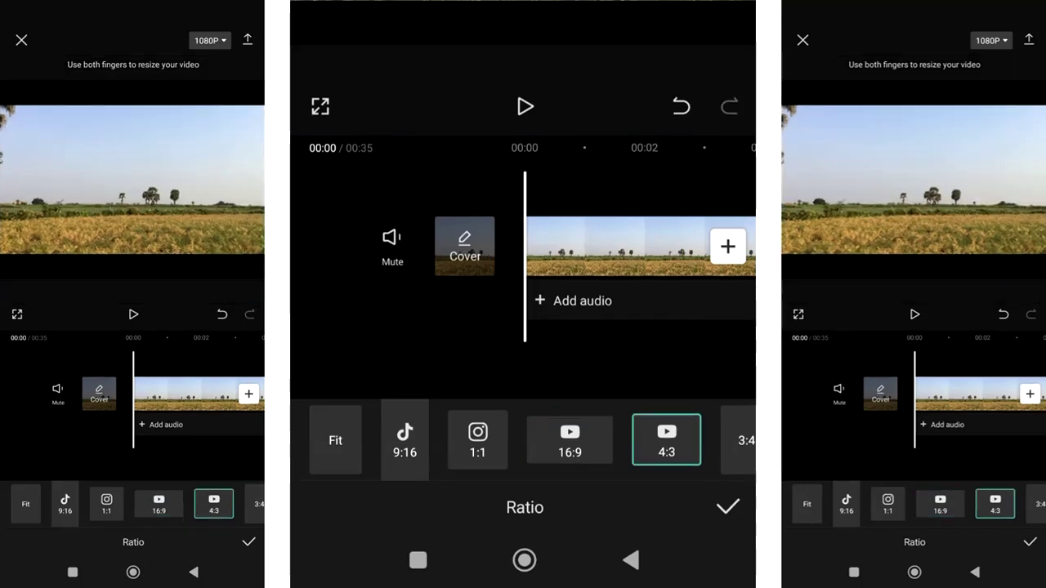
Scroll to and confirm the 2.35:1 ratio, then undo the clip enlargement
{"action": "scroll", "coordinate": [522, 441], "scroll_direction": "right", "scroll_amount": 3}
{"action": "scroll", "coordinate": [523, 441], "scroll_direction": "right", "scroll_amount": 3}
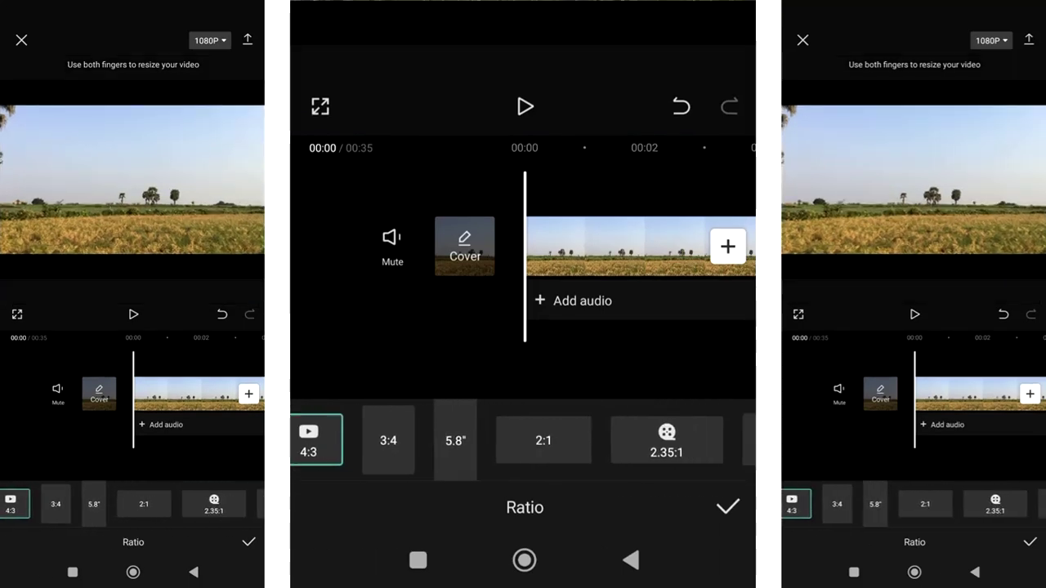
{"action": "scroll", "coordinate": [523, 441], "scroll_direction": "right", "scroll_amount": 2}
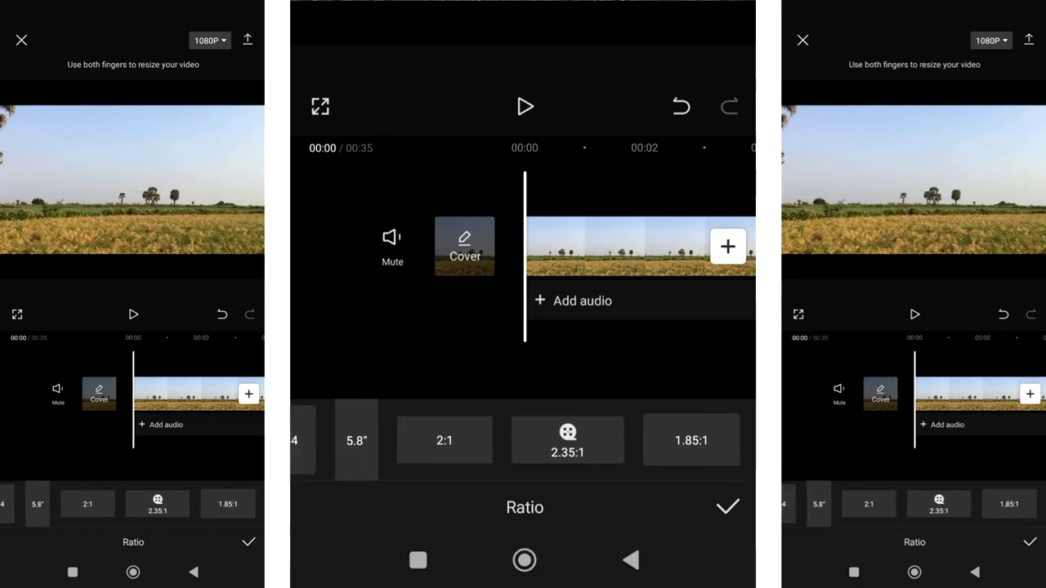
{"action": "left_click", "coordinate": [567, 440]}
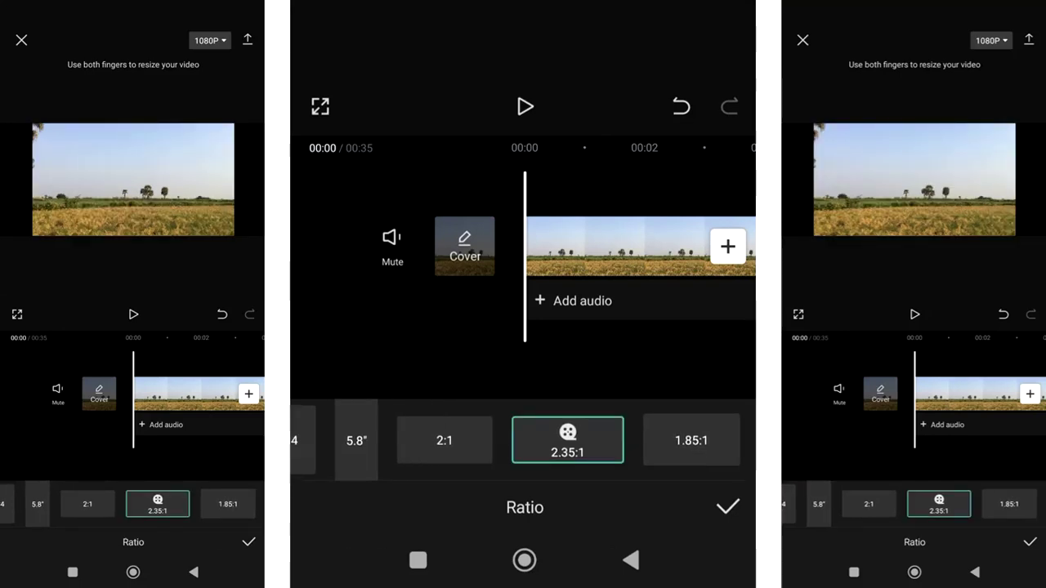
{"action": "left_click", "coordinate": [637, 249]}
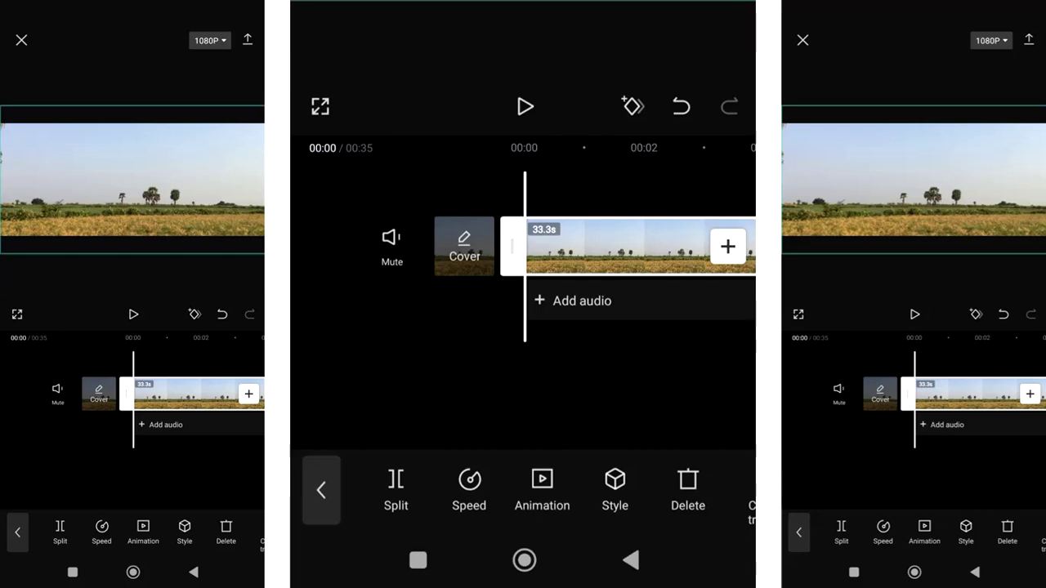
{"action": "left_click", "coordinate": [681, 106]}
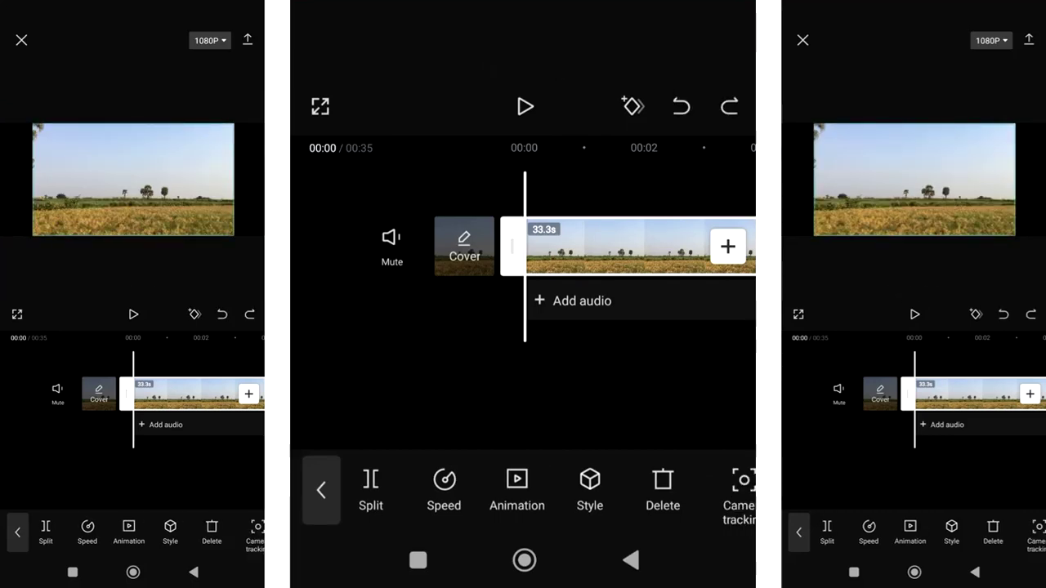
{"action": "left_click_drag", "start_coordinate": [572, 490], "coordinate": [491, 490]}
Cycle through the 2:1, 5.8", 3:4, 4:3 and 1:1 presets, finally settling on 16:9
{"action": "left_click", "coordinate": [321, 490]}
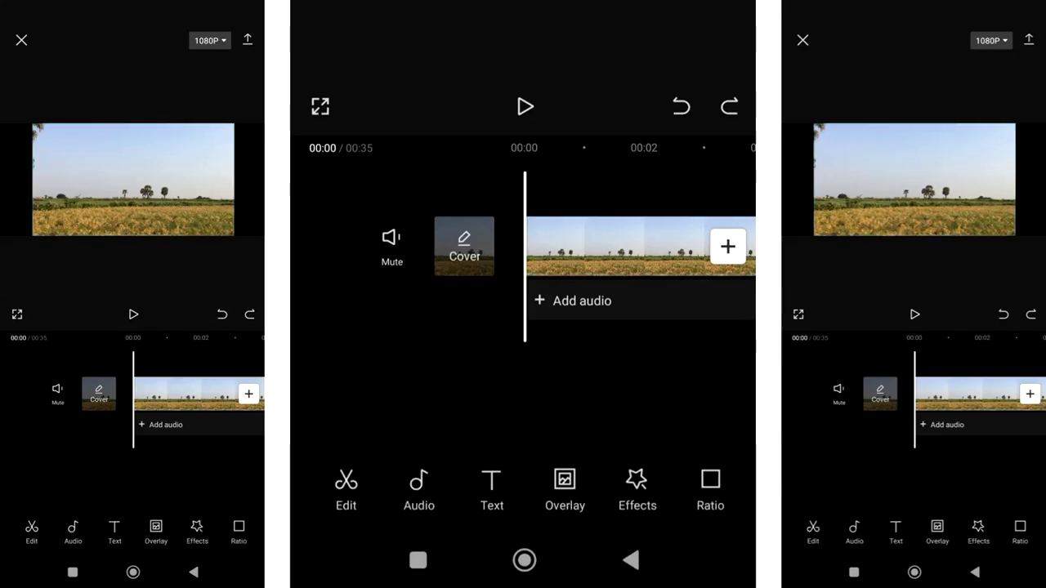
{"action": "left_click", "coordinate": [710, 491]}
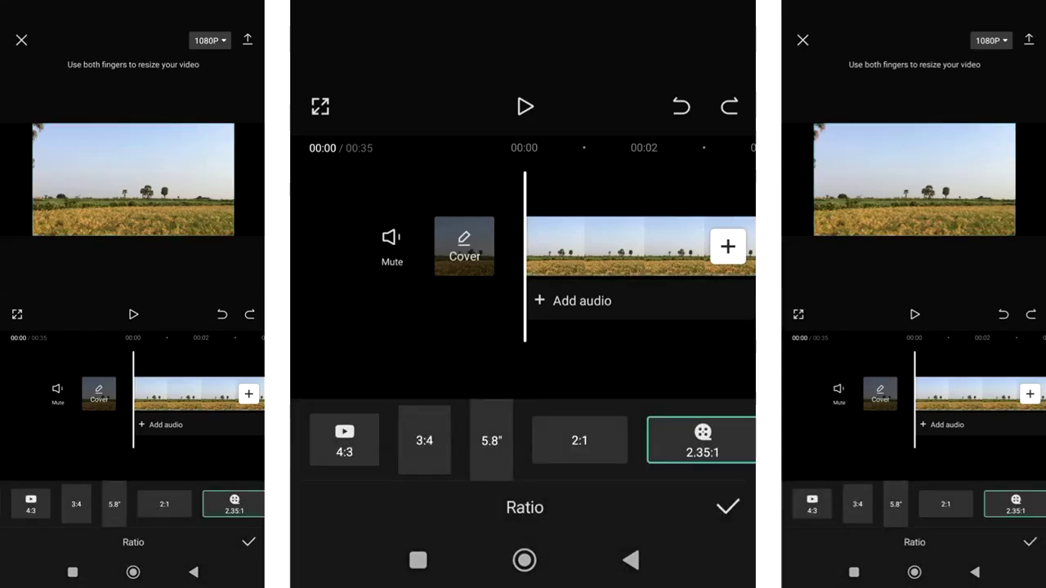
{"action": "left_click", "coordinate": [579, 440]}
{"action": "left_click", "coordinate": [491, 440]}
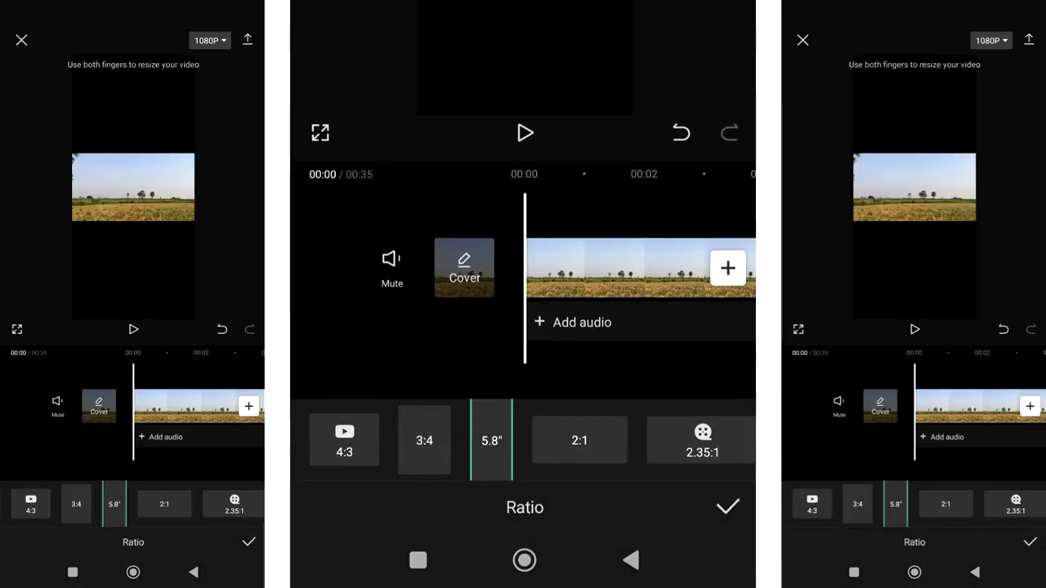
{"action": "left_click", "coordinate": [424, 440]}
{"action": "left_click", "coordinate": [344, 440]}
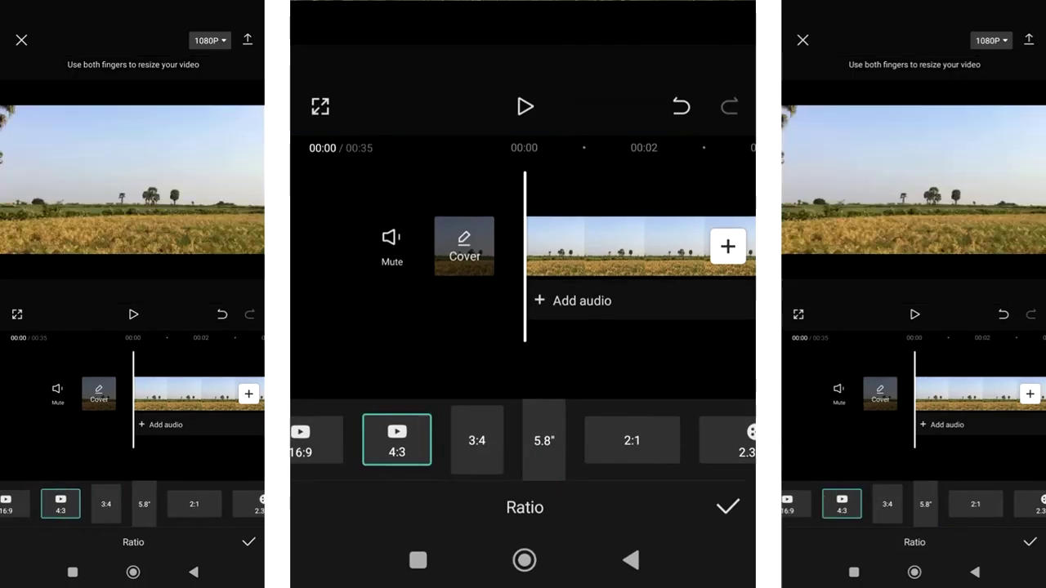
{"action": "left_click_drag", "start_coordinate": [392, 440], "coordinate": [539, 441]}
{"action": "left_click", "coordinate": [448, 440]}
{"action": "left_click", "coordinate": [356, 440]}
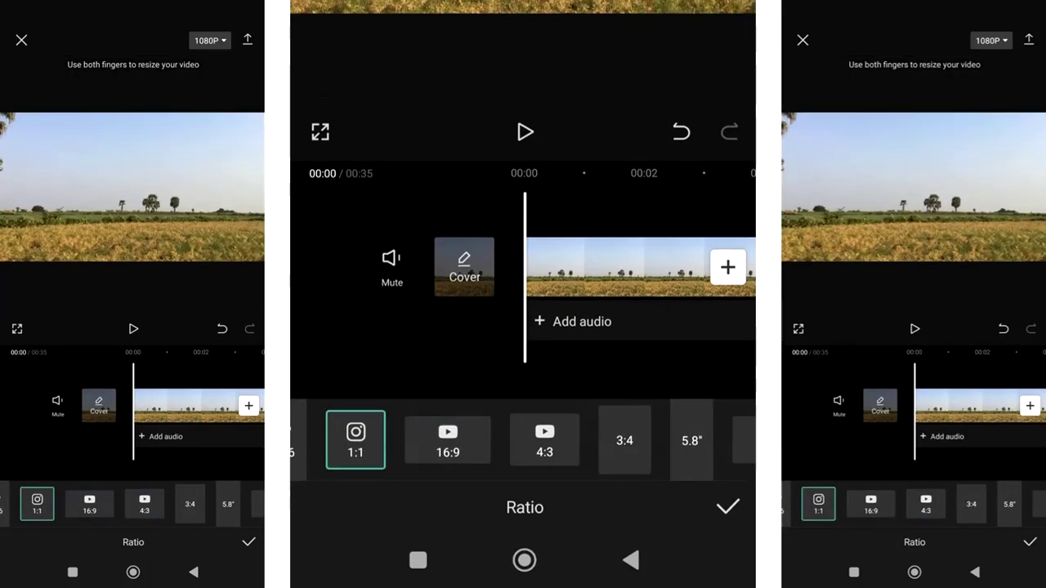
{"action": "left_click_drag", "start_coordinate": [359, 441], "coordinate": [474, 441]}
{"action": "left_click", "coordinate": [570, 440]}
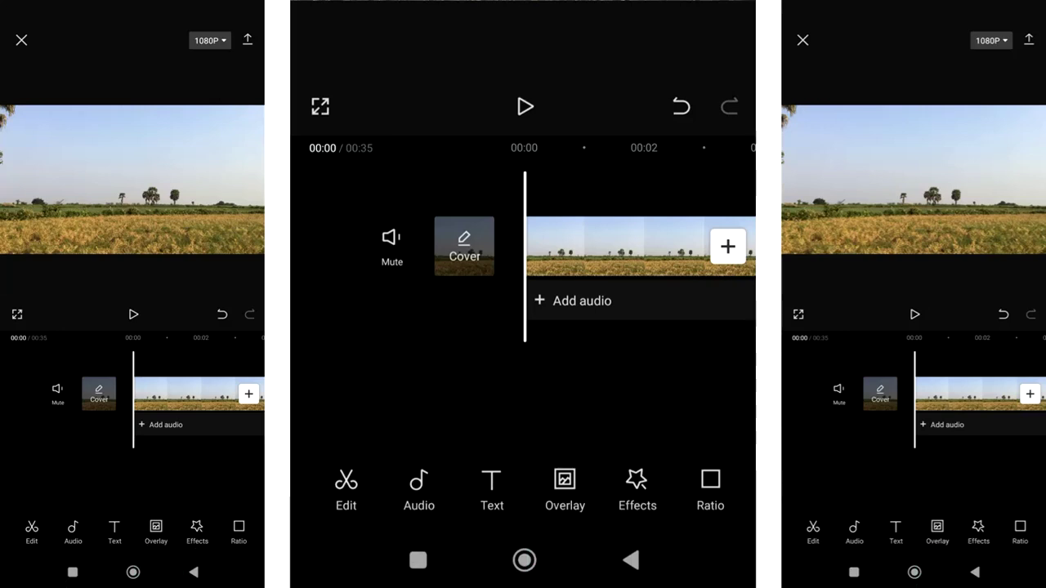
Open the Overlay tools while the preview plays on to the 'Tap to edit text' end card
{"action": "left_click", "coordinate": [565, 487]}
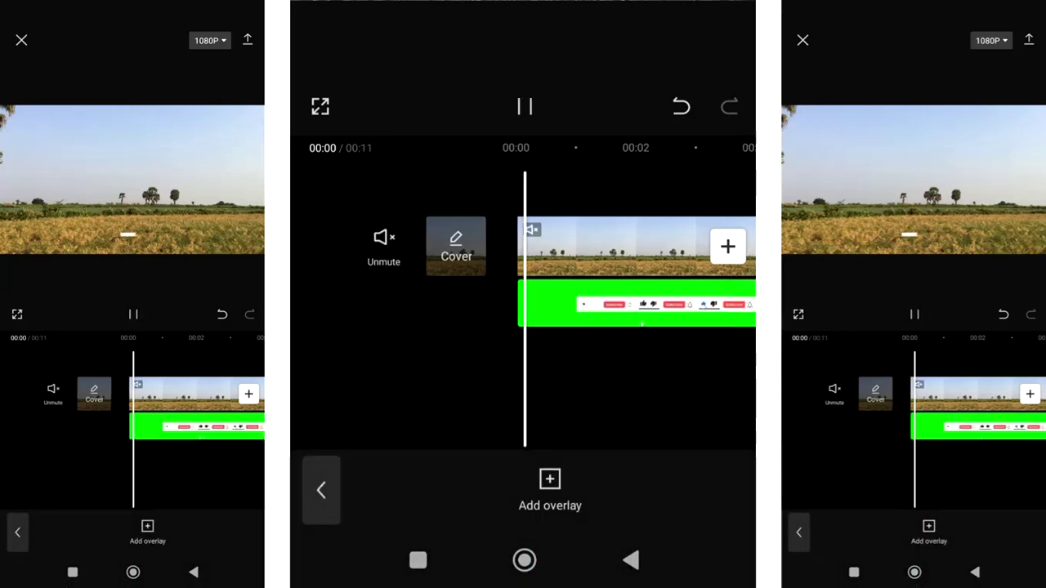